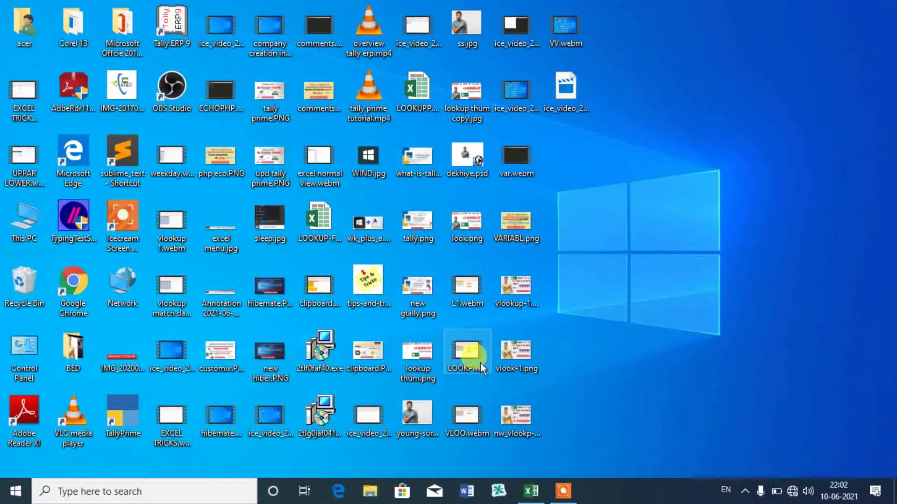
- Restore the Excel workbook vlookup ser.xlsx with the student diploma table from the taskbar
left_click(542, 501)
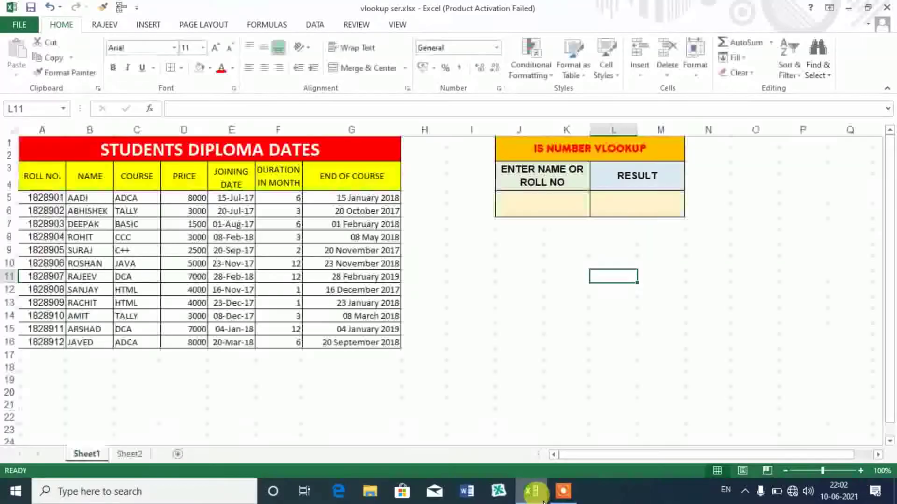
left_click(545, 370)
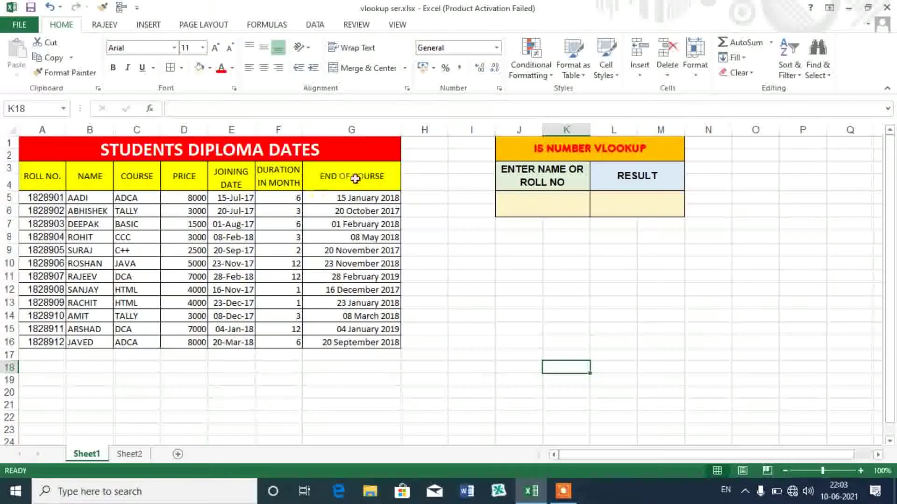
left_click(511, 215)
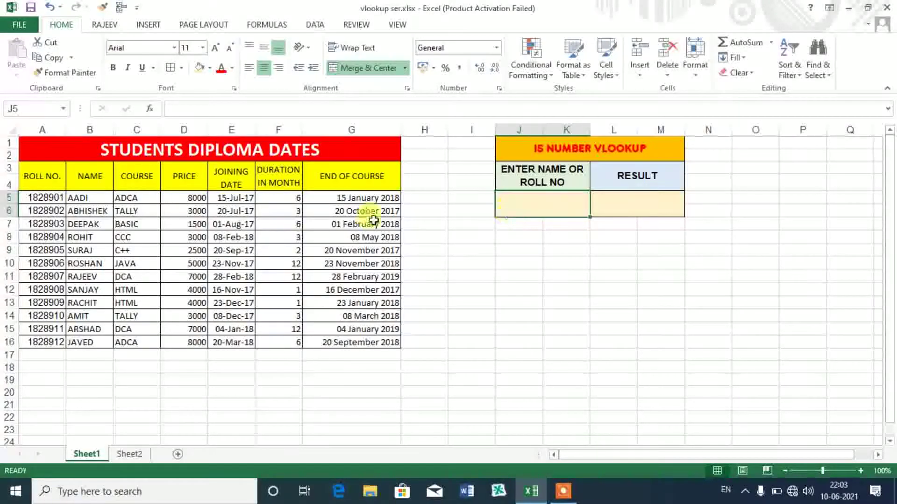
- Copy roll number 1828904 from A8 into lookup cell J5, then start =VLOOKUP( in L5
left_click(50, 234)
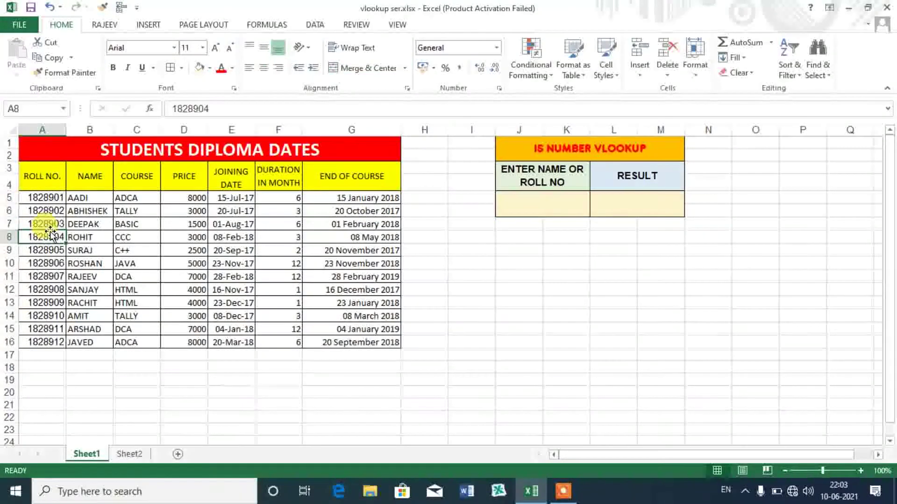
key("ctrl+c")
left_click(533, 196)
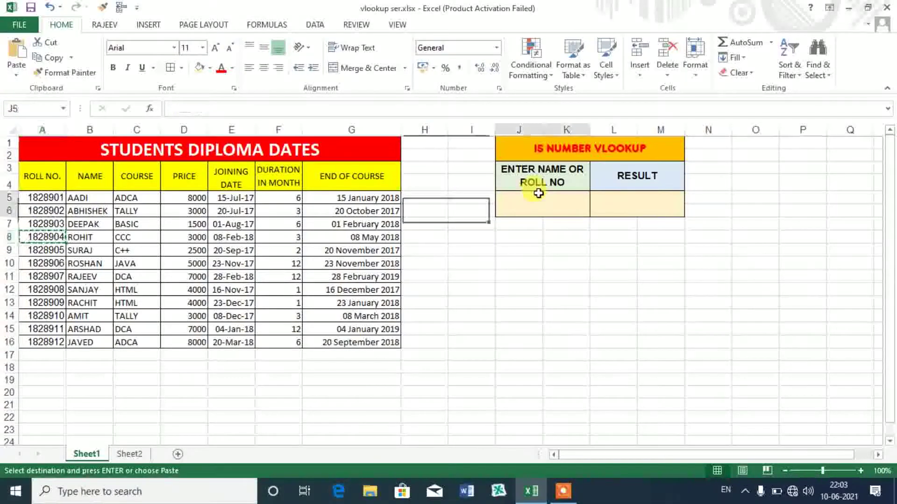
key("Return")
left_click(592, 203)
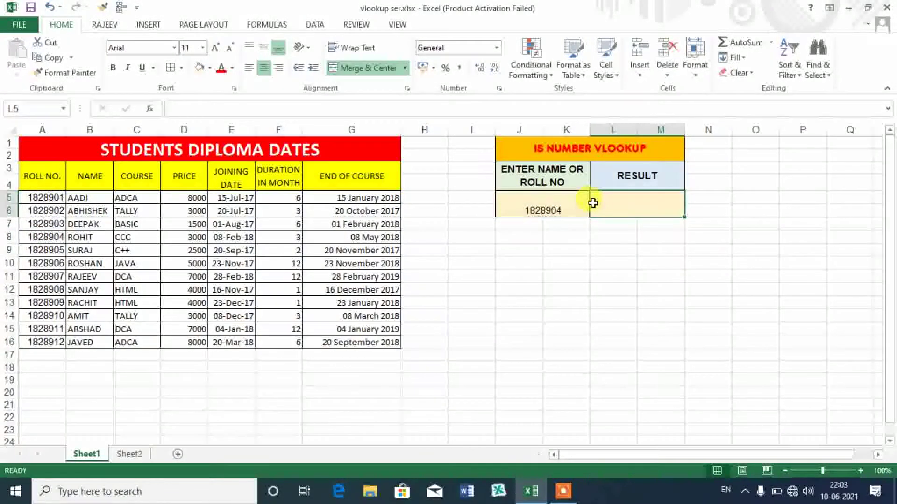
type("=VLOOKUP(")
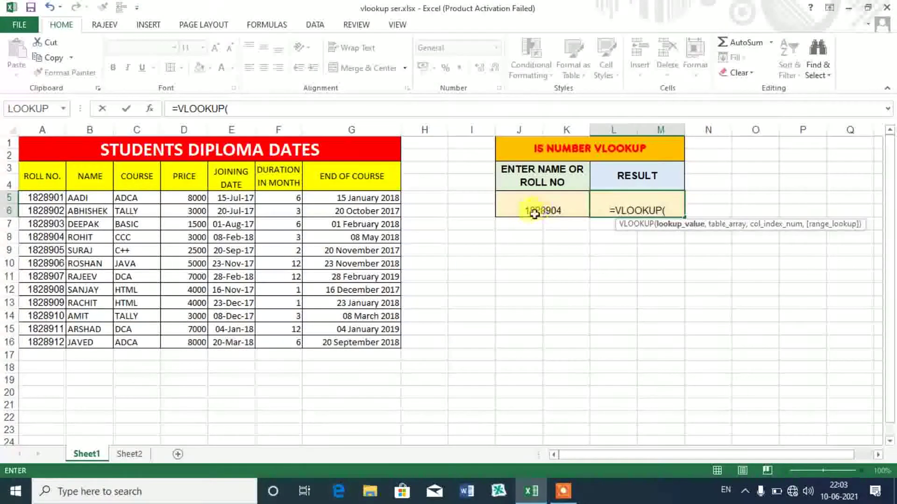
- Complete =VLOOKUP(J5,A3:G16,3,0) in L5 so it returns course CCC, then check the formula
left_click(533, 211)
type(",")
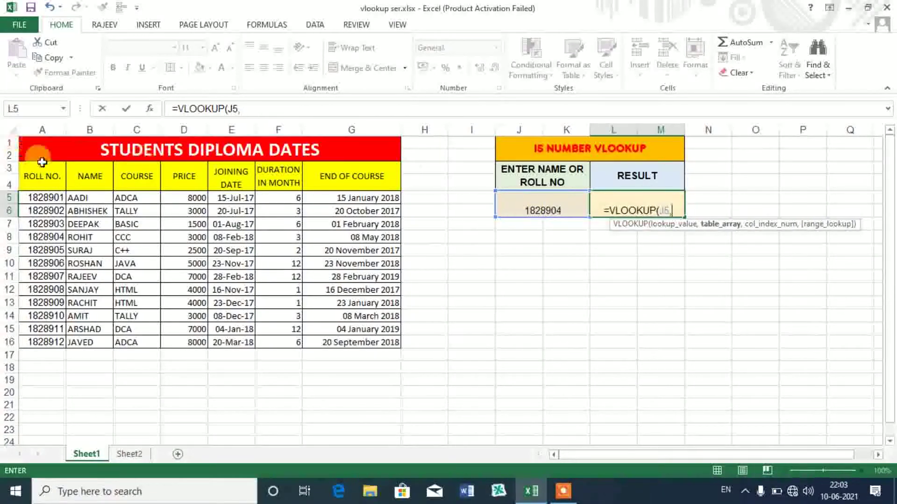
left_click_drag(42, 176, 363, 345)
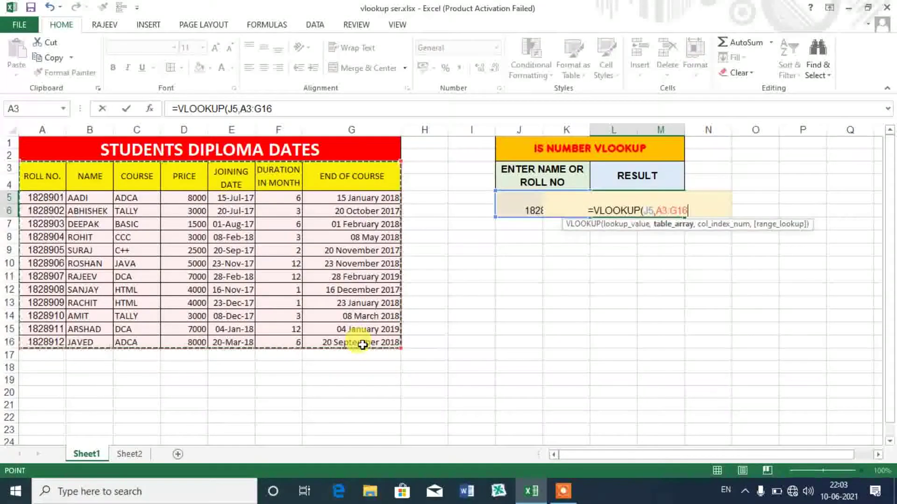
type(",")
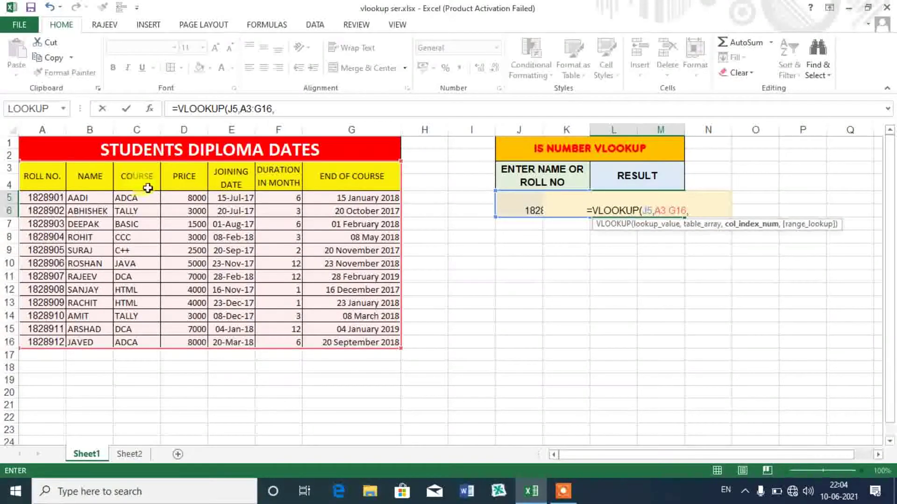
type("3,")
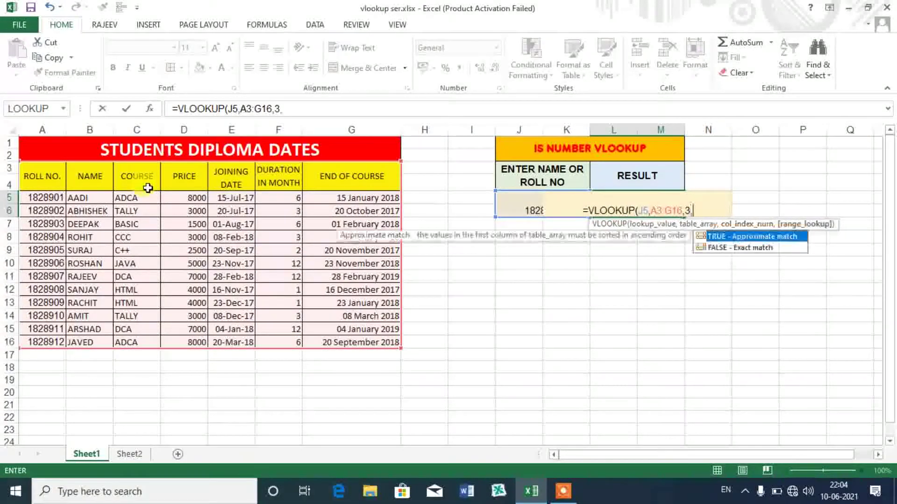
type("0)")
key("Return")
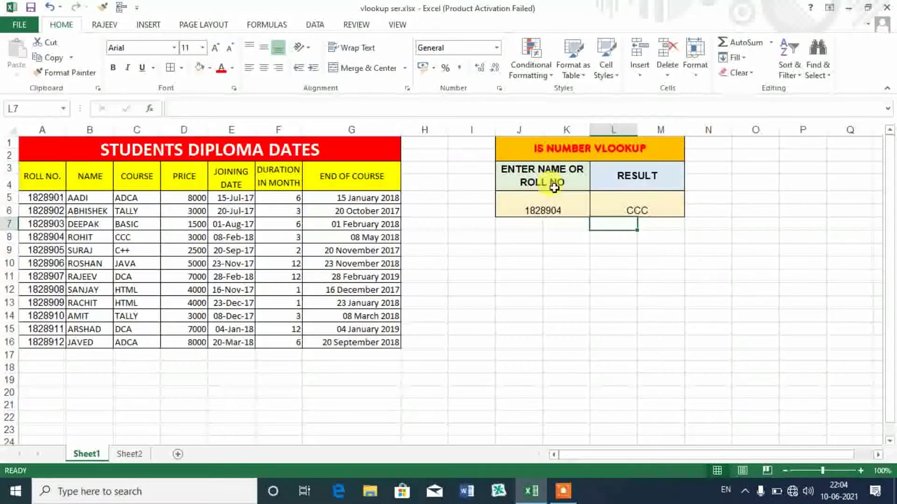
left_click(627, 197)
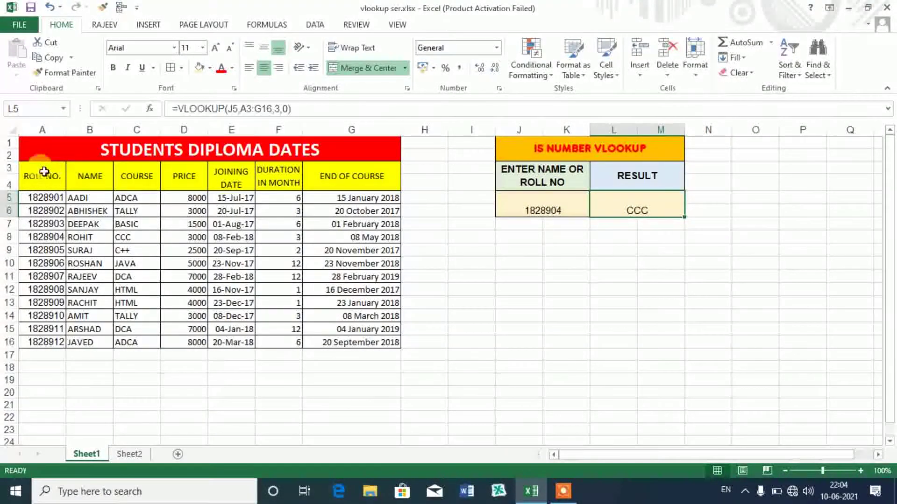
- Name the table range A3:G16 STUDENTT using the Name Box
left_click_drag(44, 171, 324, 341)
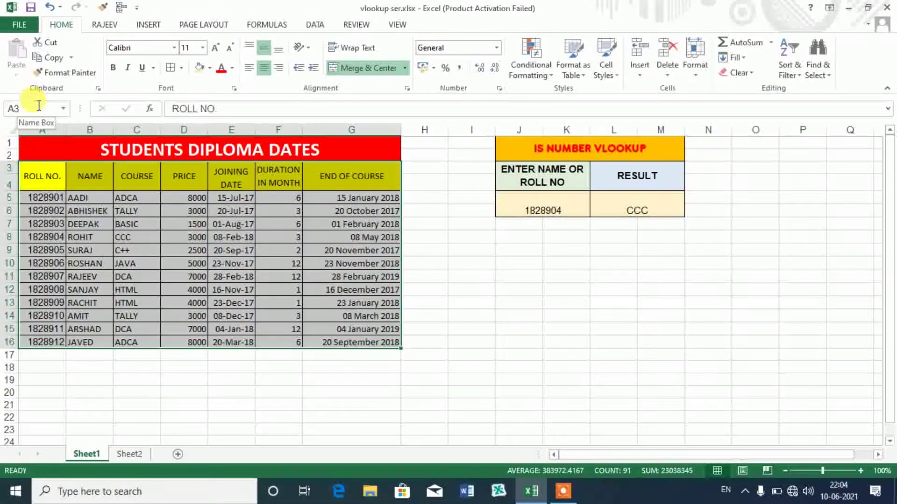
left_click(39, 106)
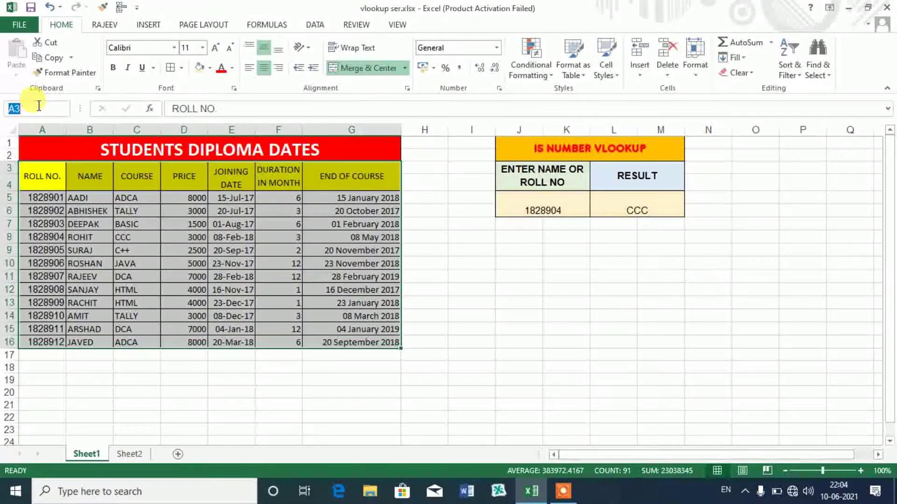
type("STUDE")
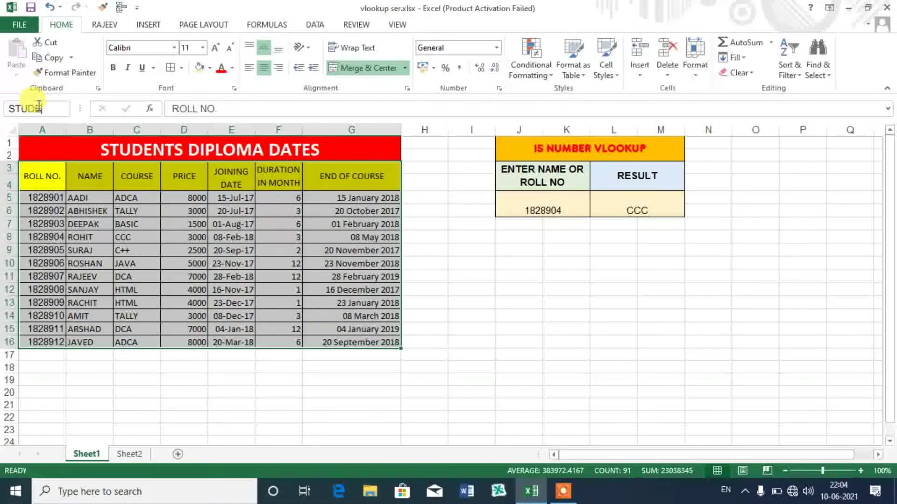
type("NTT")
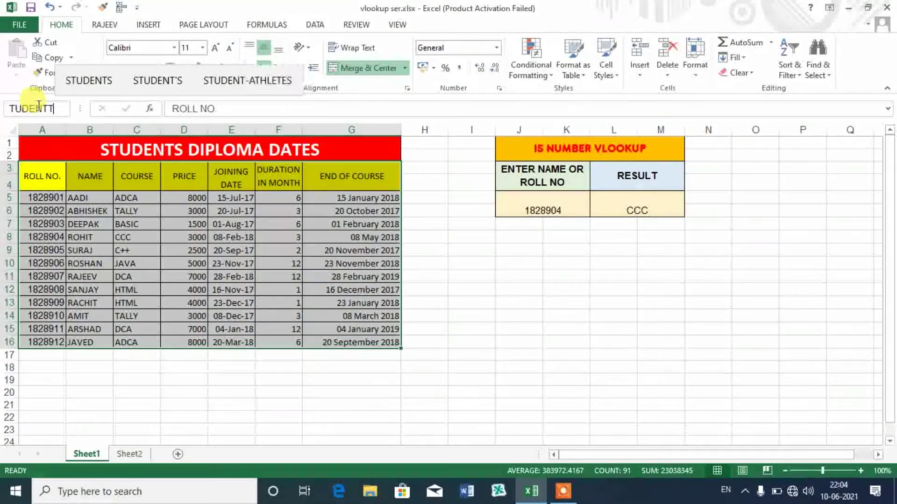
key("BackSpace")
key("Return")
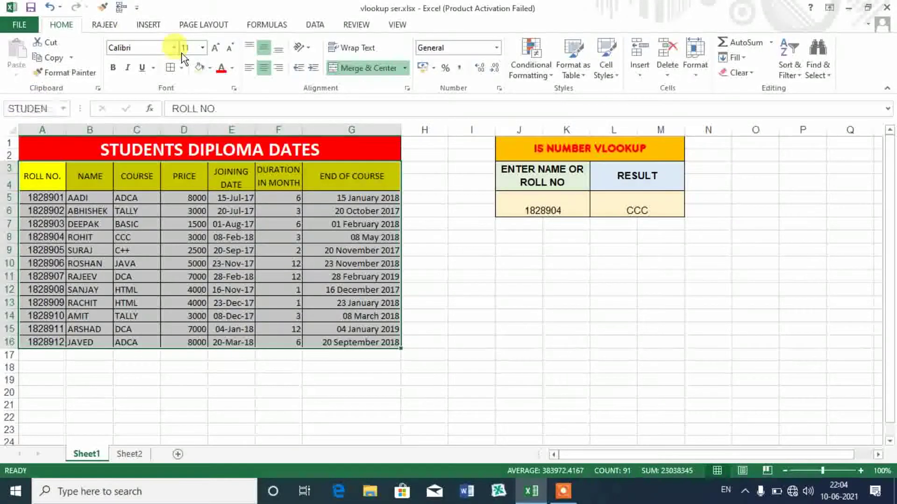
left_click(653, 210)
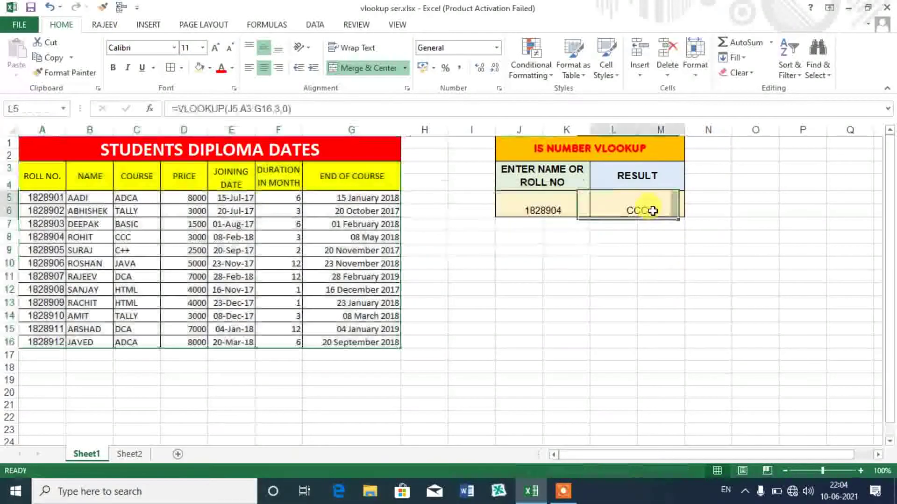
- Rewrite L5 as =VLOOKUP(J5,STUDENTT,3,0), still returning CCC for roll number 1828904
type("=VLOO")
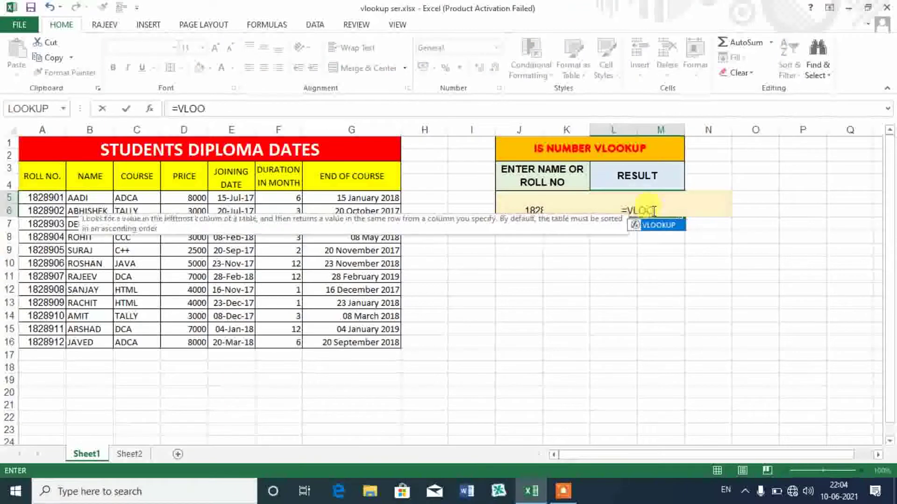
type("KUP(")
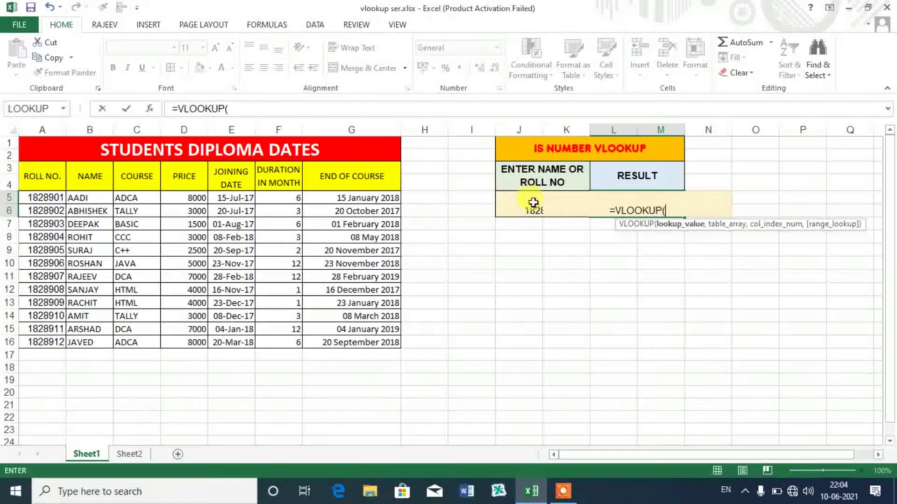
left_click(533, 202)
type(",")
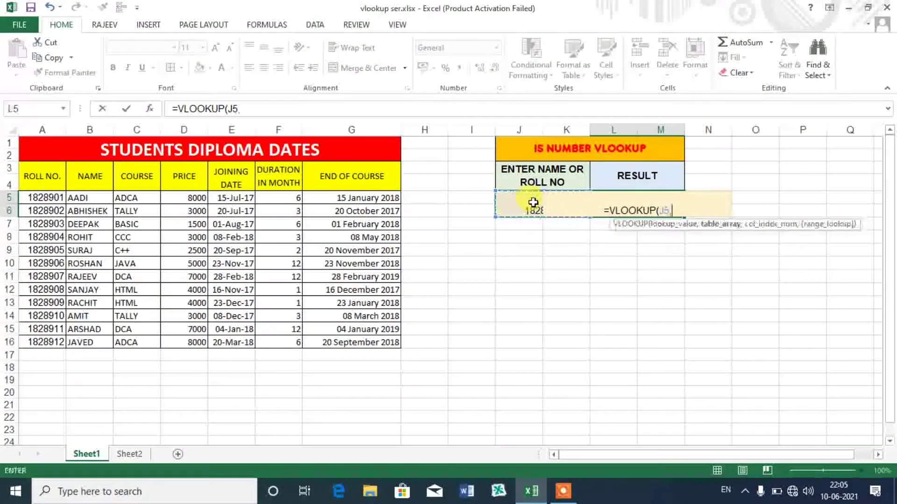
type("ST")
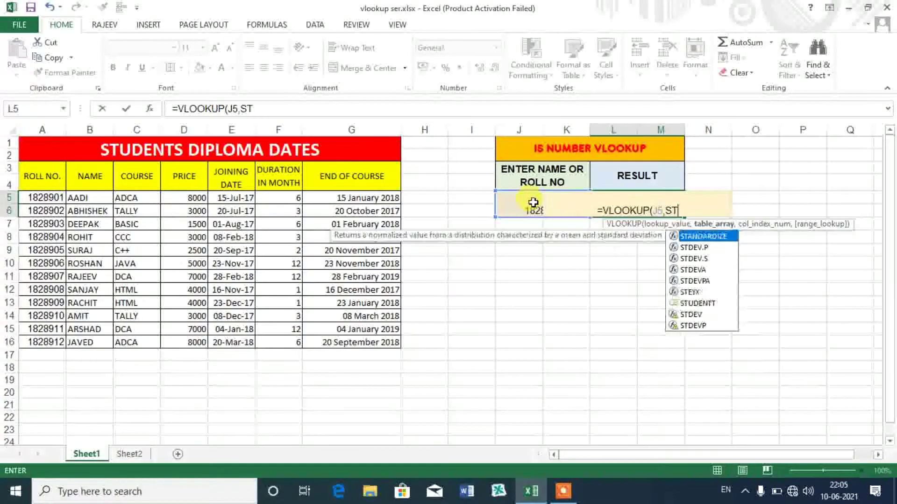
type("UDENT")
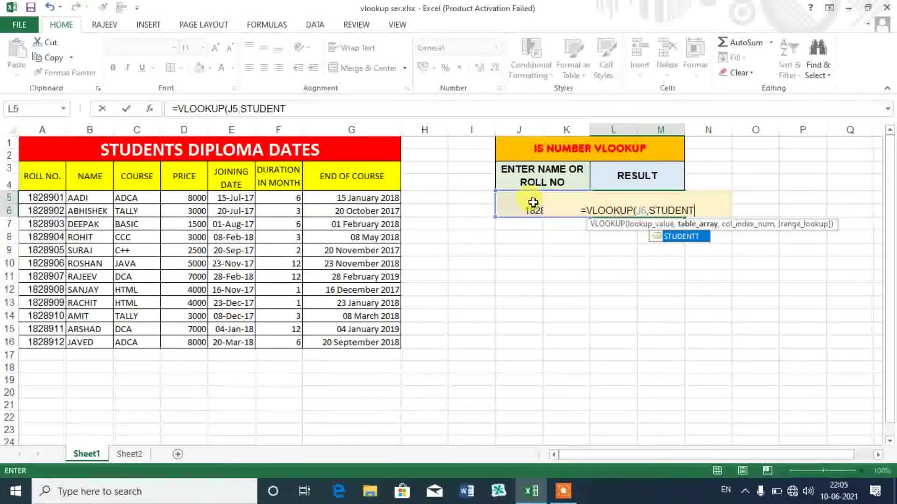
key("Tab")
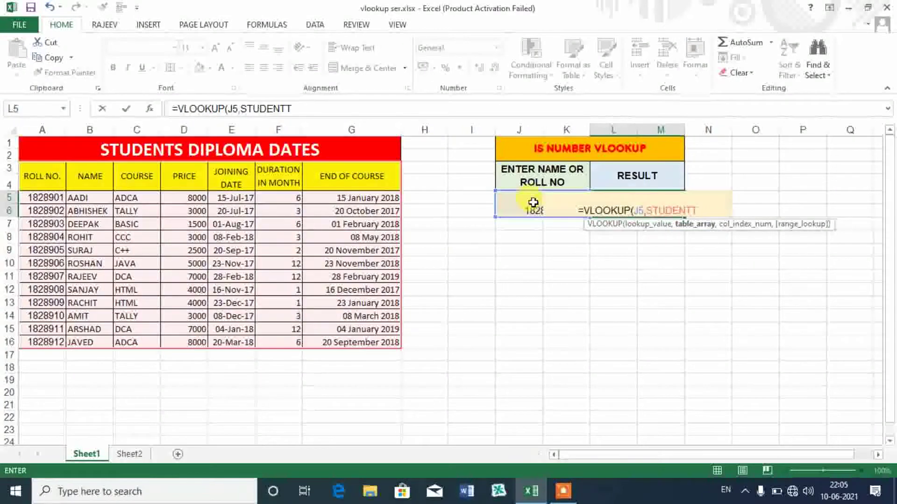
type(",")
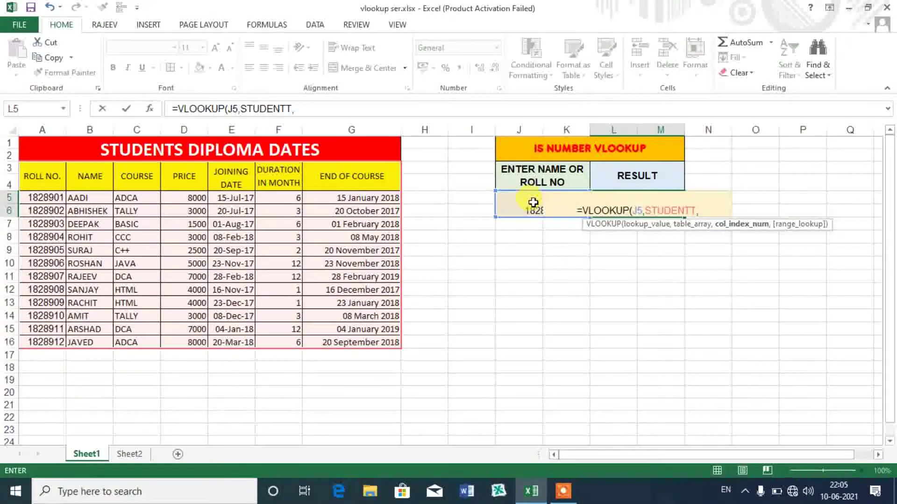
type("3")
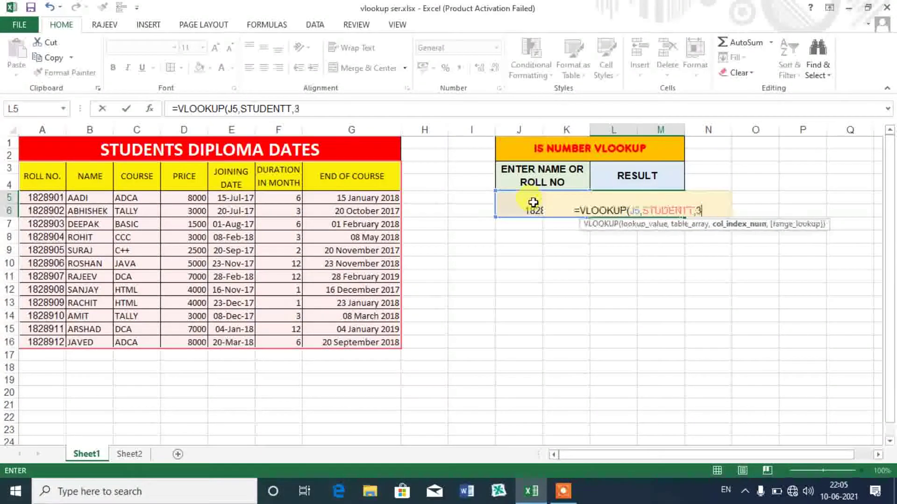
type(",0)")
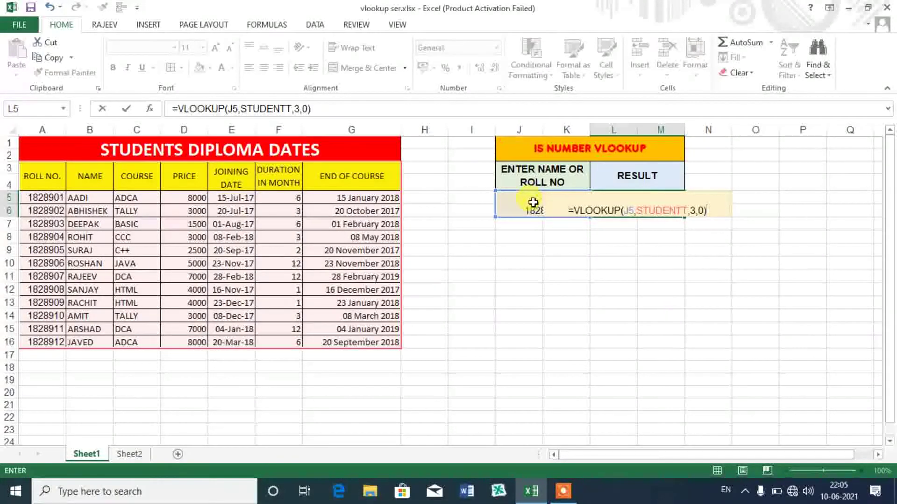
key("Return")
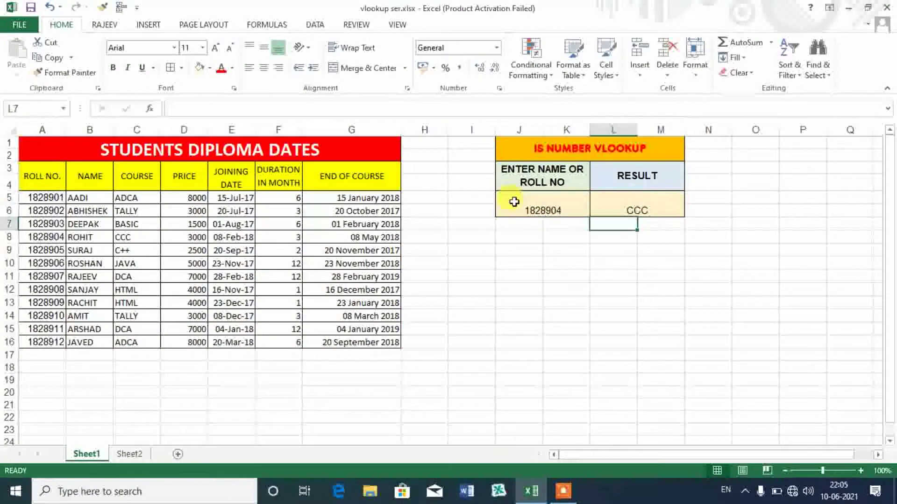
left_click(649, 214)
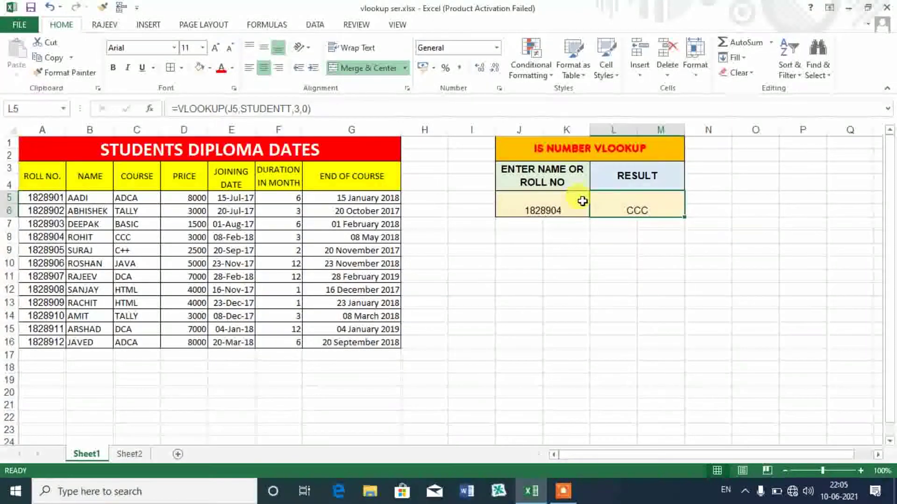
left_click(647, 172)
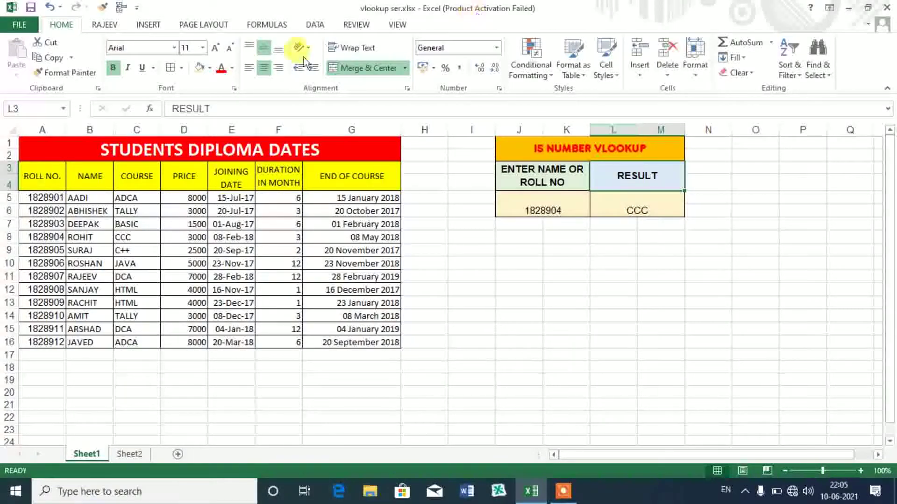
left_click(320, 26)
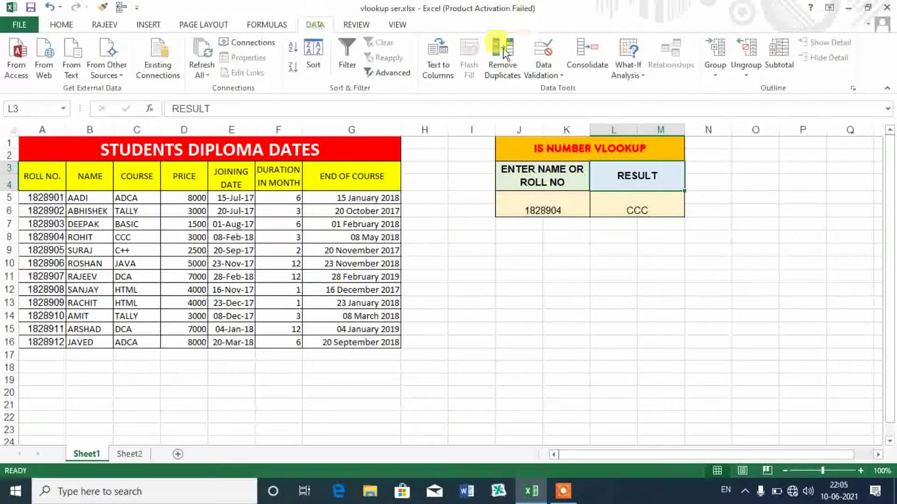
left_click(535, 71)
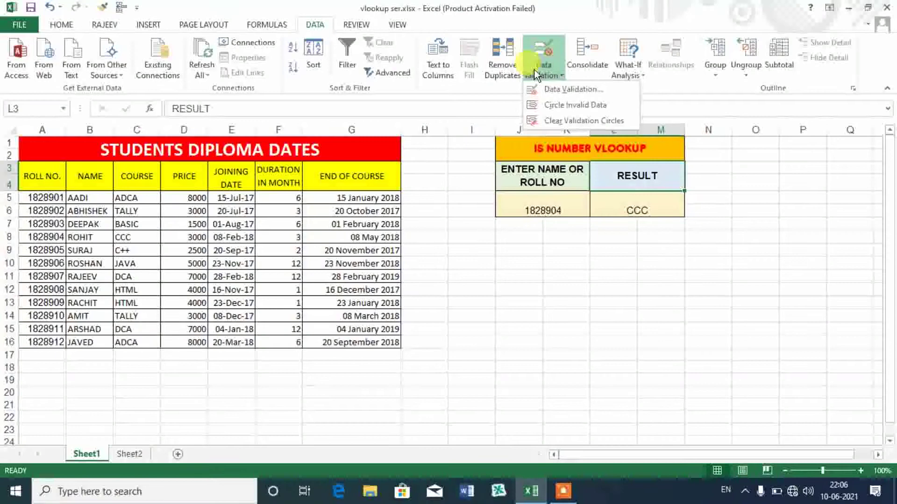
left_click(560, 90)
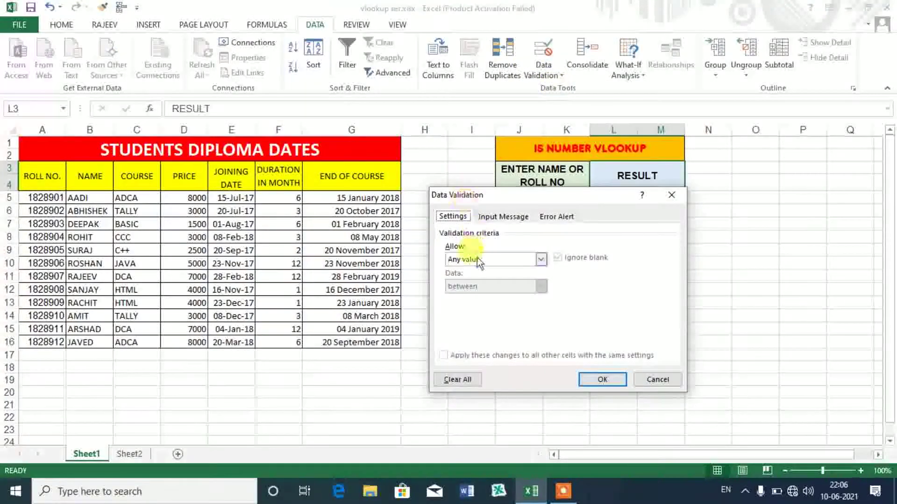
left_click(477, 259)
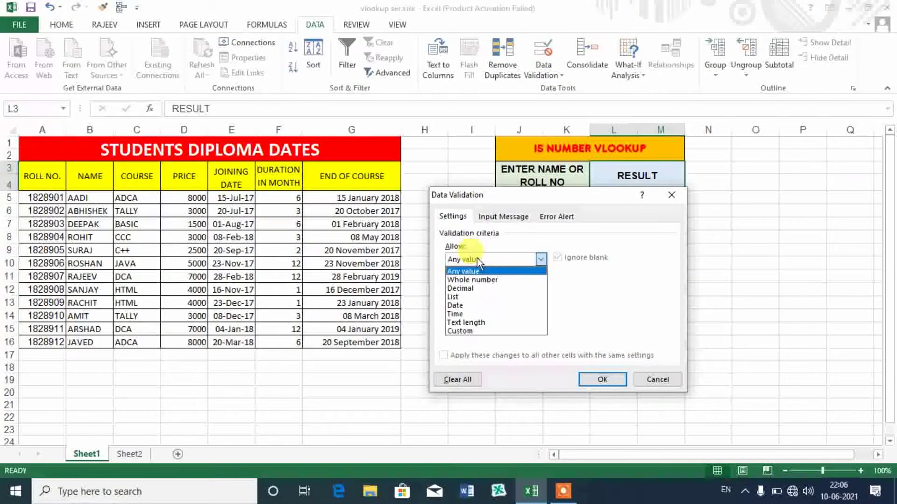
left_click(458, 298)
left_click(469, 310)
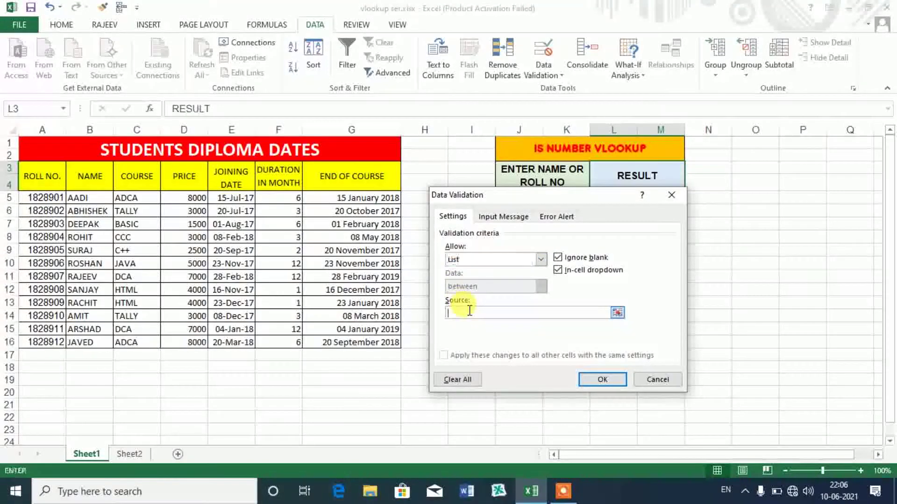
left_click_drag(49, 163, 327, 186)
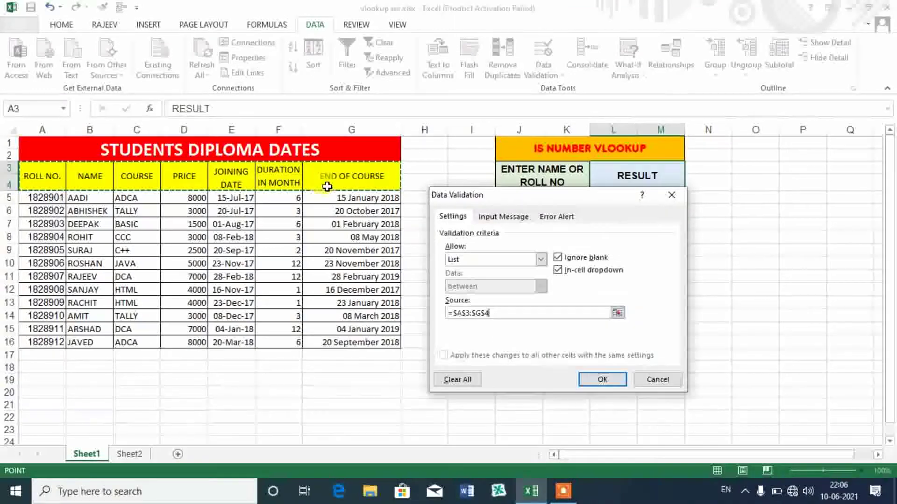
left_click(613, 388)
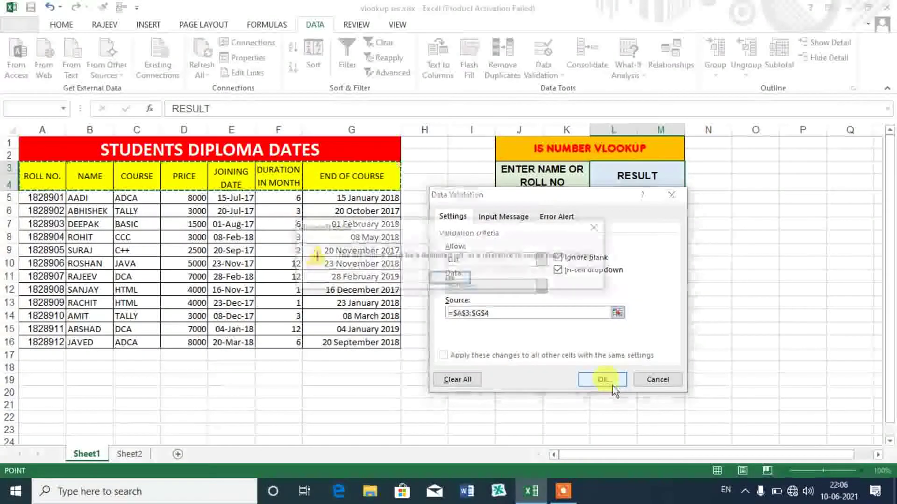
left_click(504, 280)
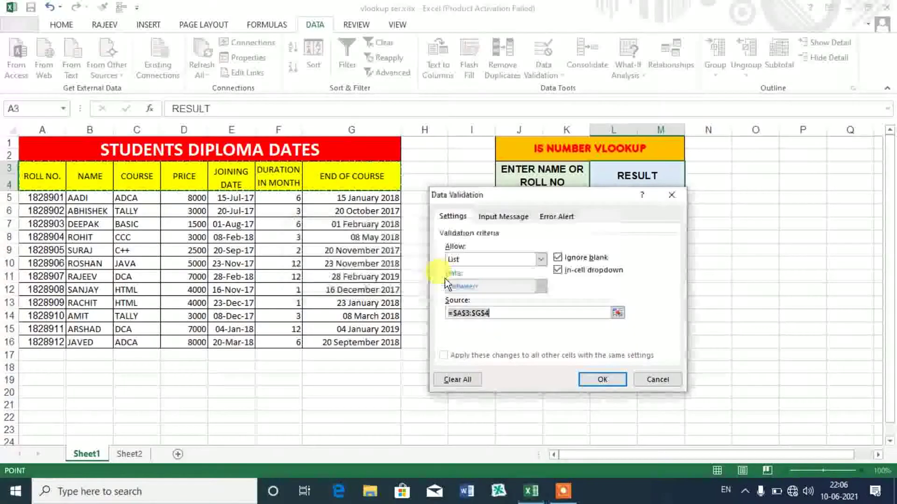
left_click(583, 374)
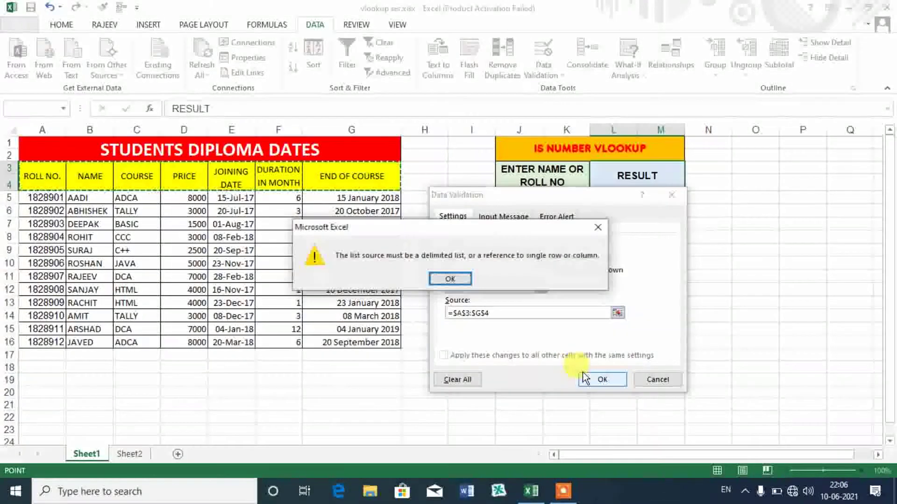
left_click(451, 280)
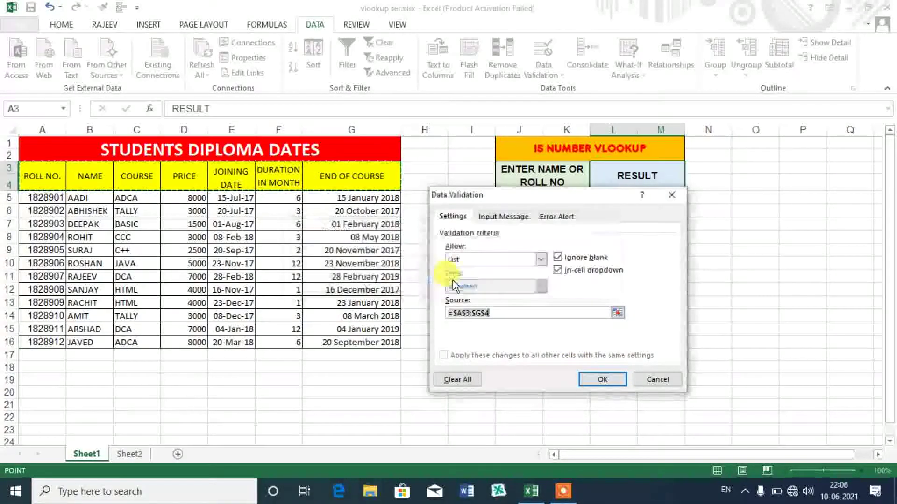
left_click(658, 378)
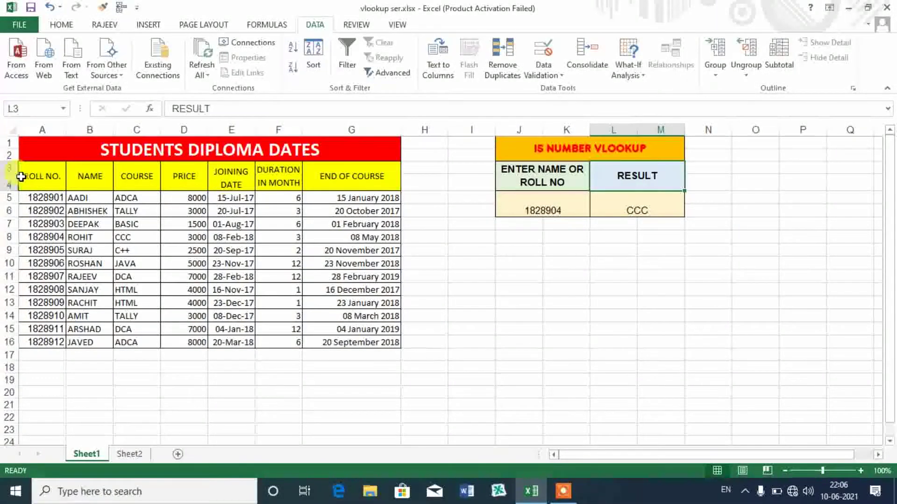
left_click(656, 204)
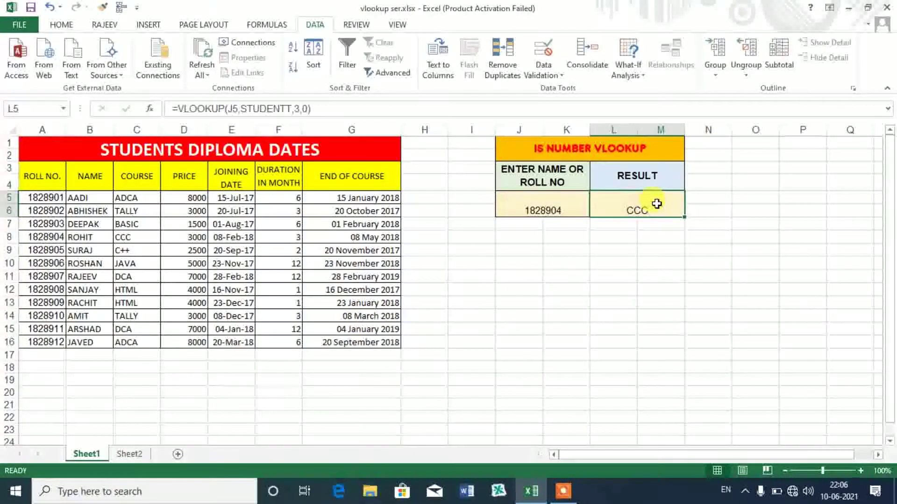
left_click(653, 180)
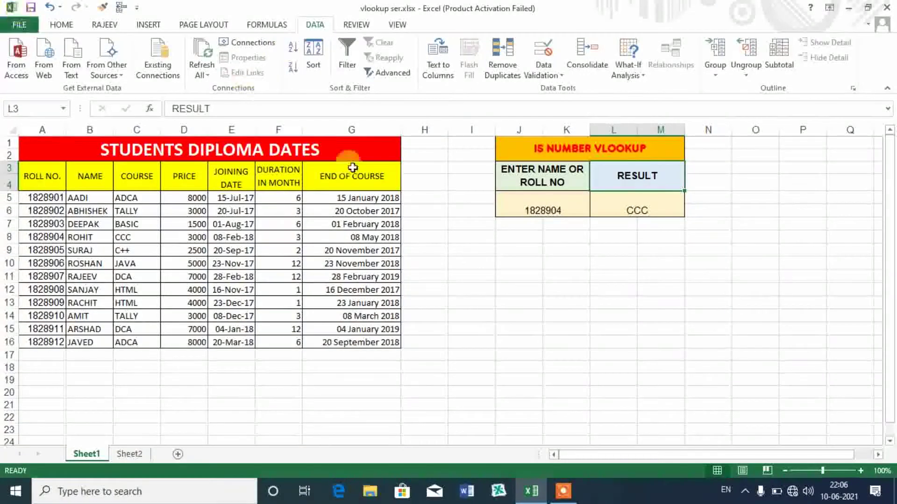
left_click(636, 205)
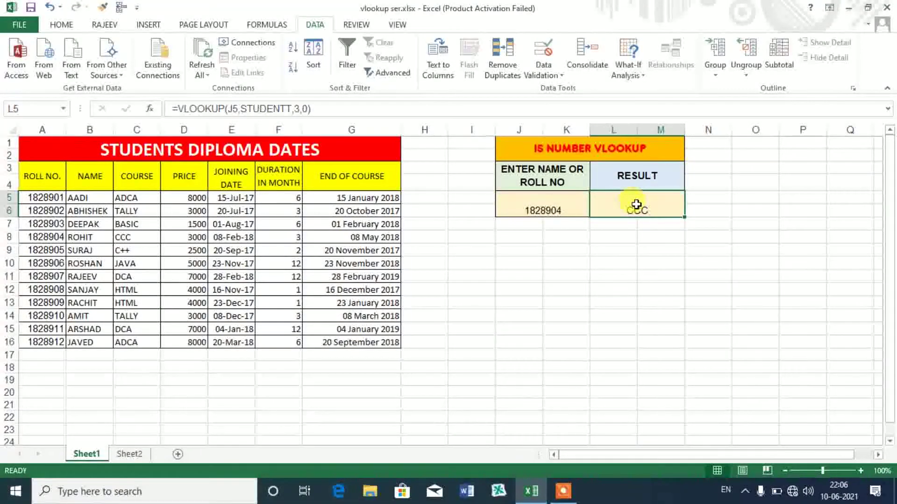
- Begin L5 as =IF(ISNUMBER(J5),VLOOKUP(J5,STUDENTT,3,0), for numeric roll numbers
type("=IF")
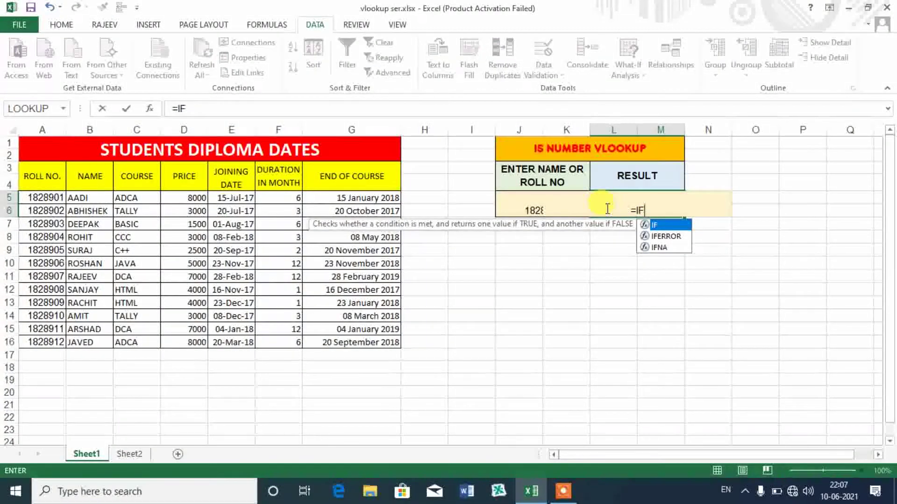
type("(IS")
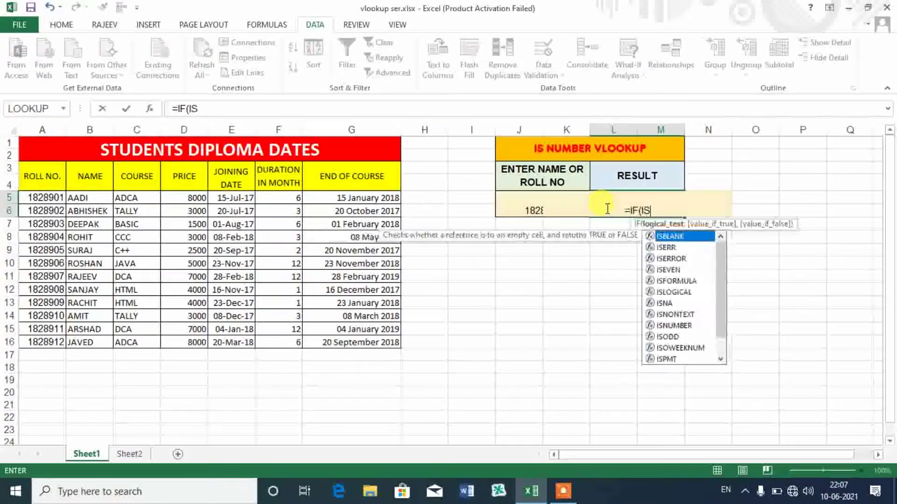
type("NUM")
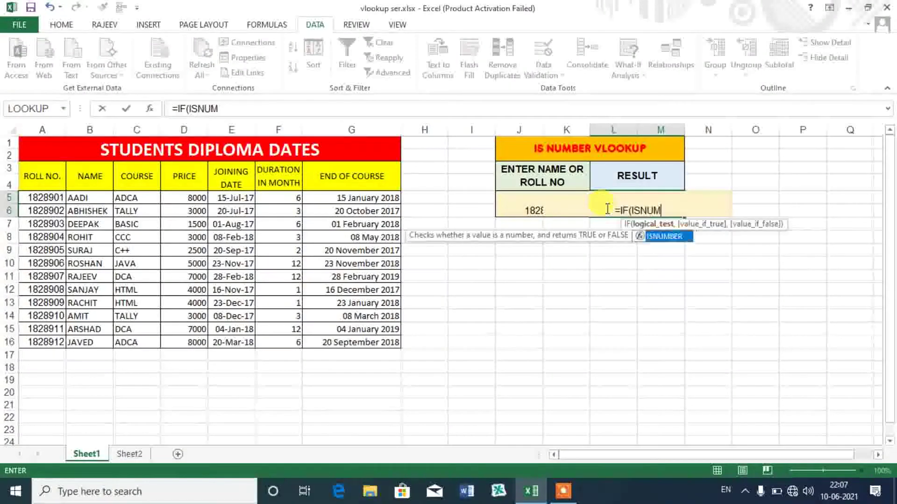
type("BER")
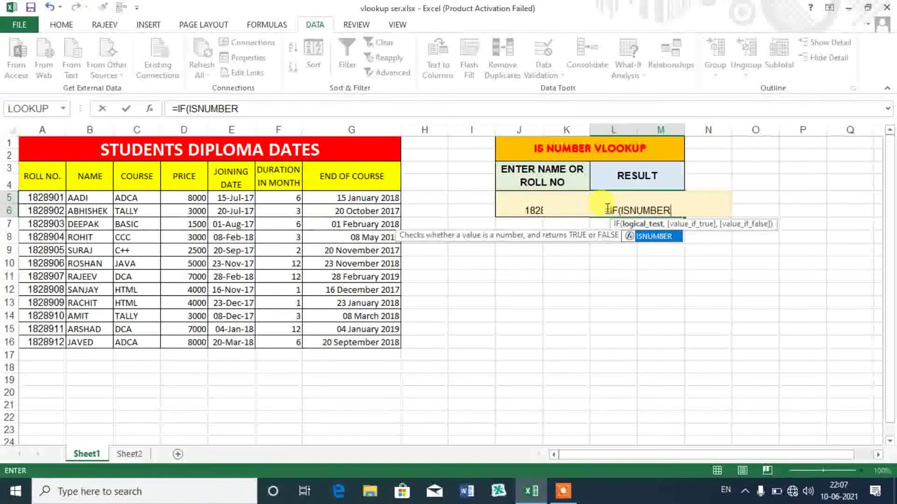
type("(")
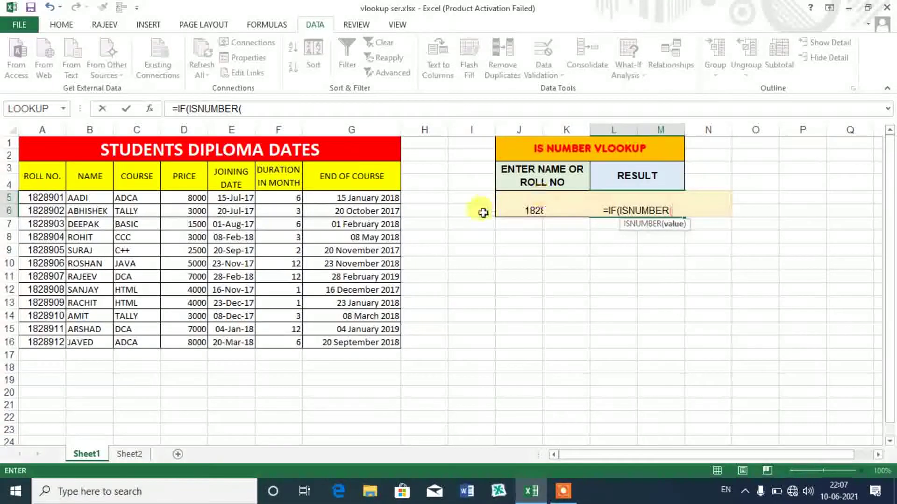
left_click(509, 201)
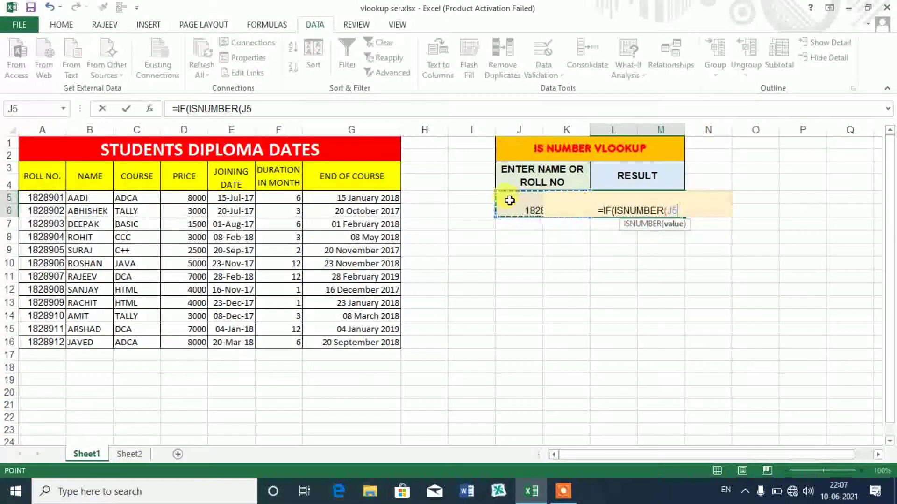
type(")")
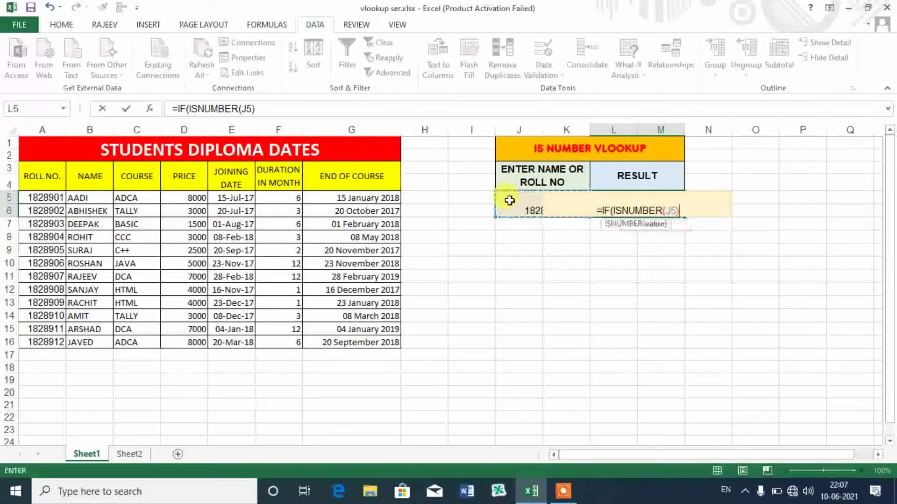
type(",VLOOKU")
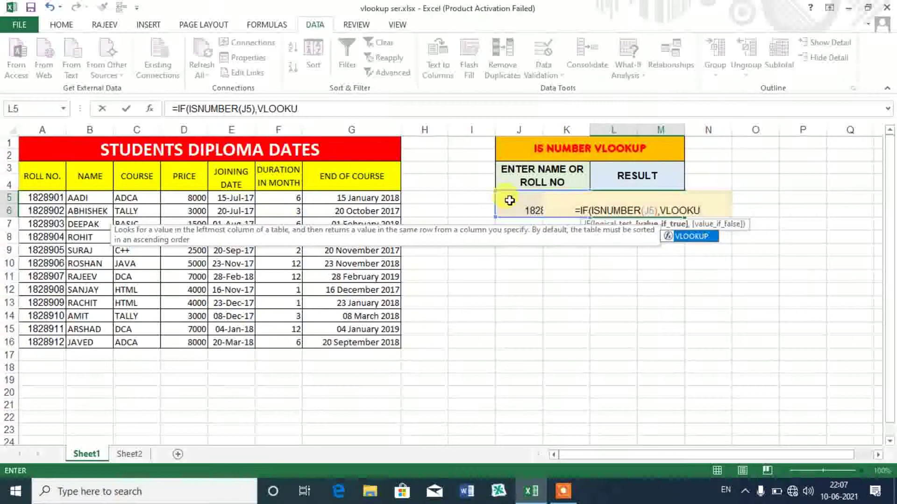
key("Tab")
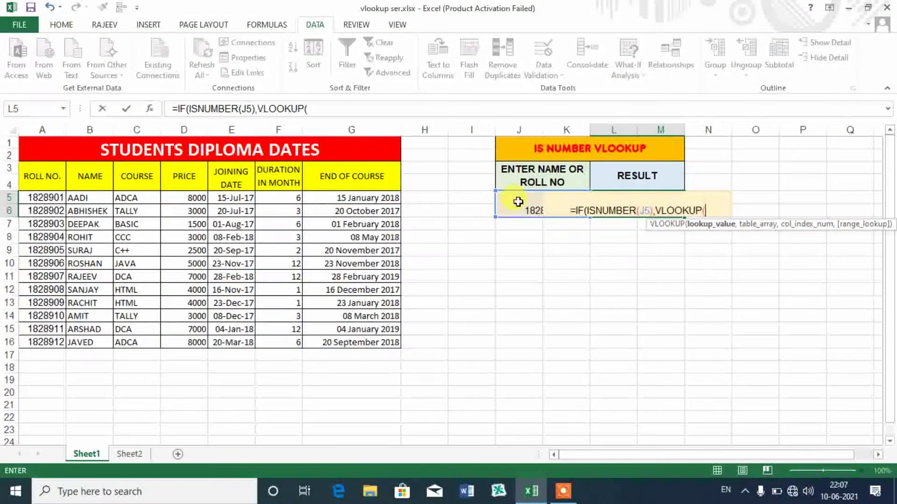
left_click(518, 201)
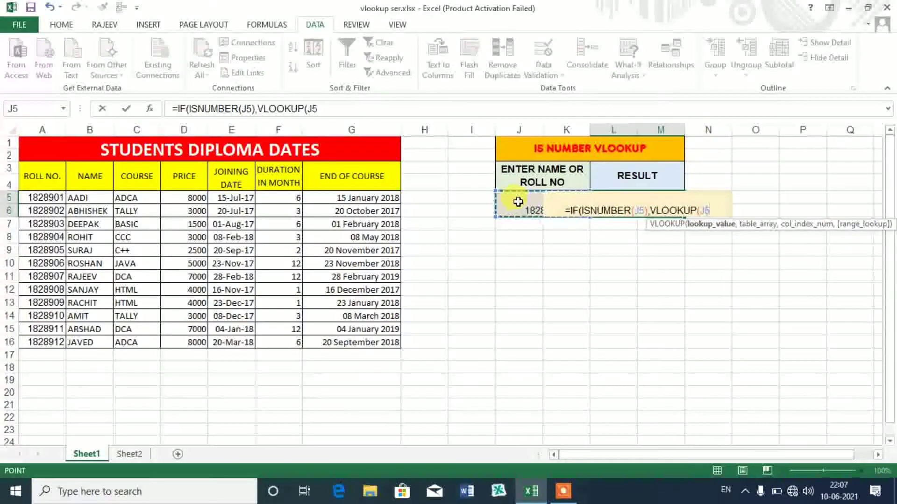
type(",")
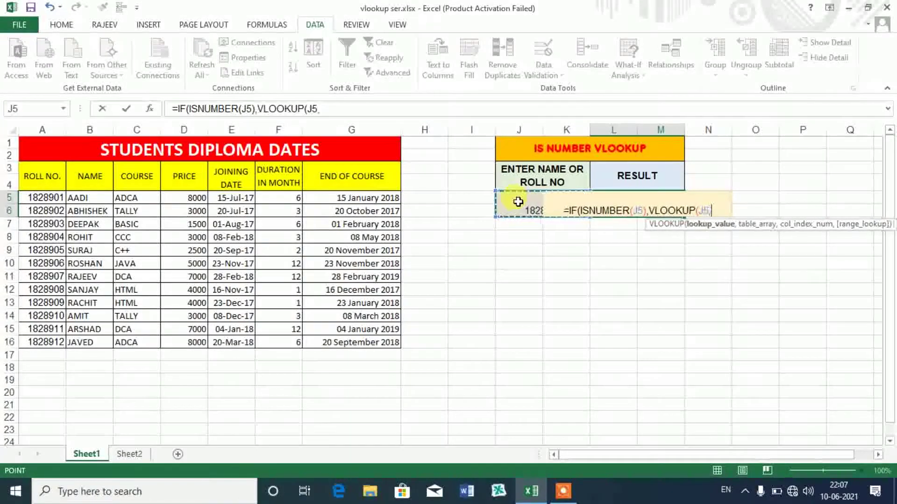
left_click_drag(38, 163, 369, 341)
type(",")
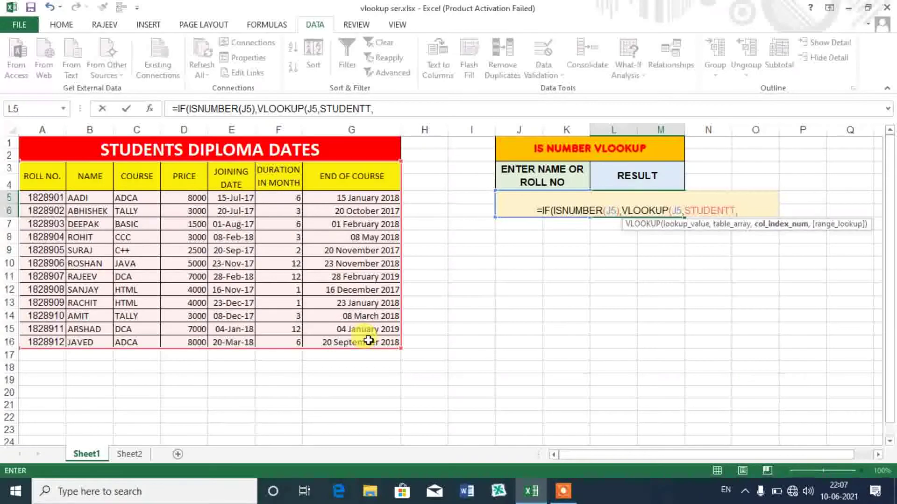
type("3")
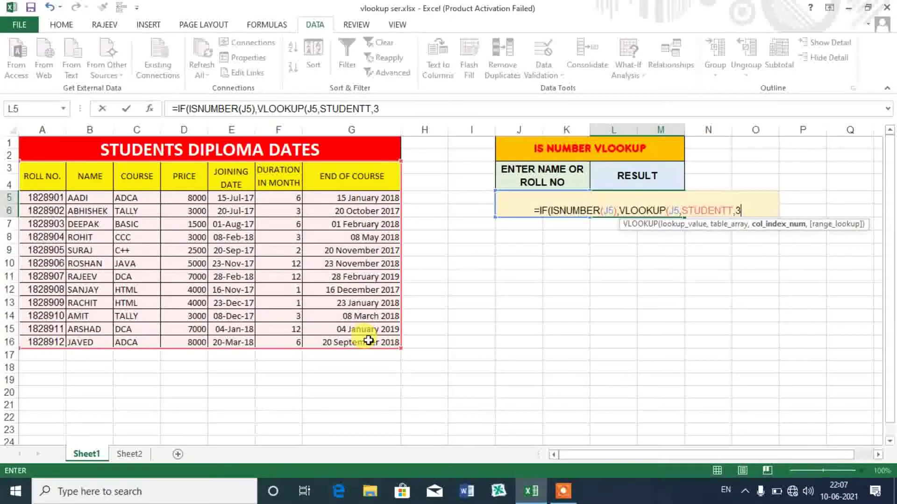
type(",0)")
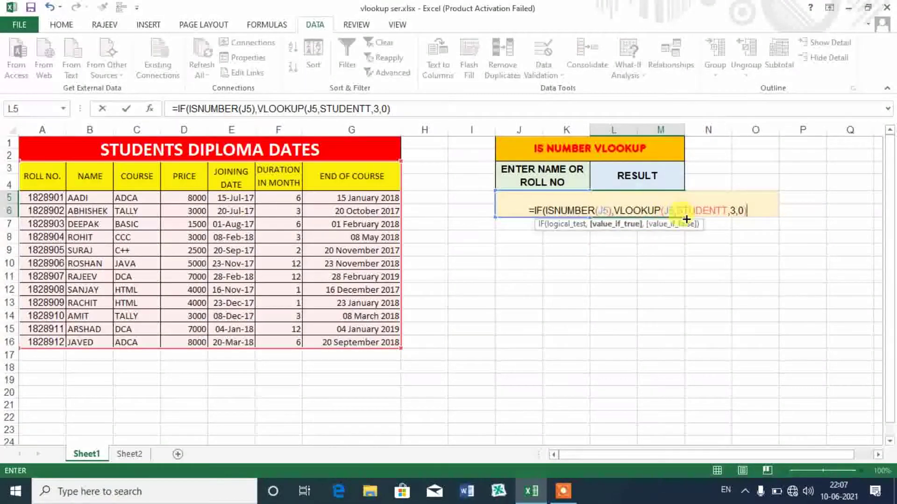
type(",")
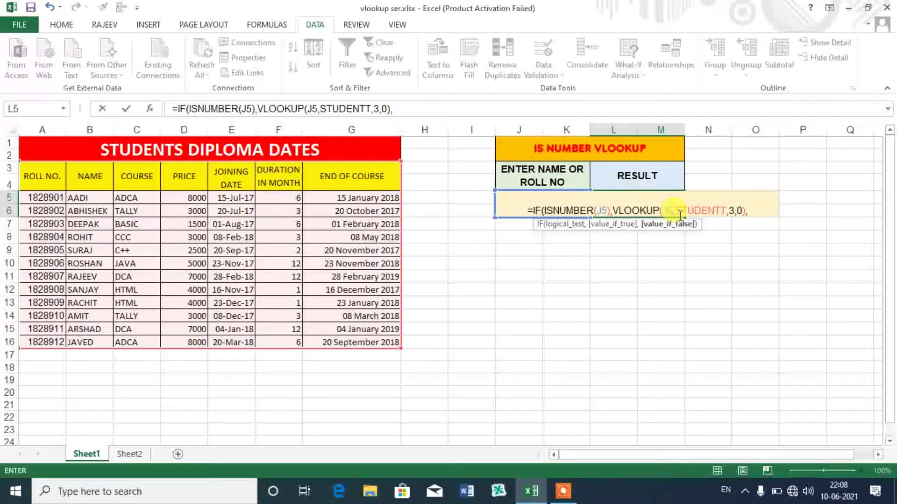
- Add the fallback VLOOKUP(J5,B3:G16,2,0) for names and enter the formula, still showing CCC
type("VLOOK")
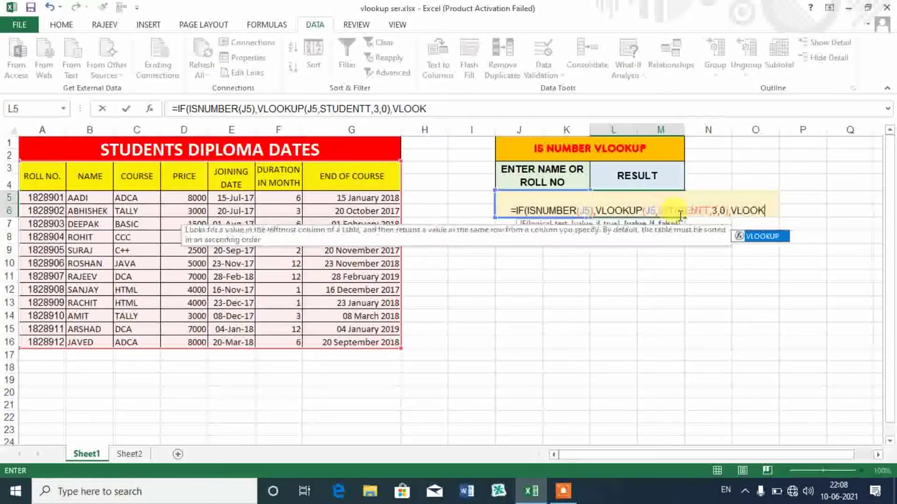
key("Tab")
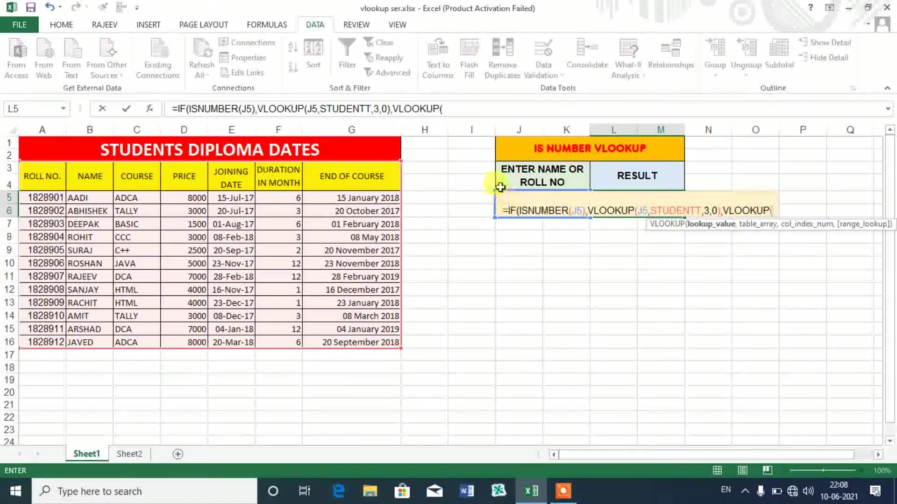
left_click(501, 199)
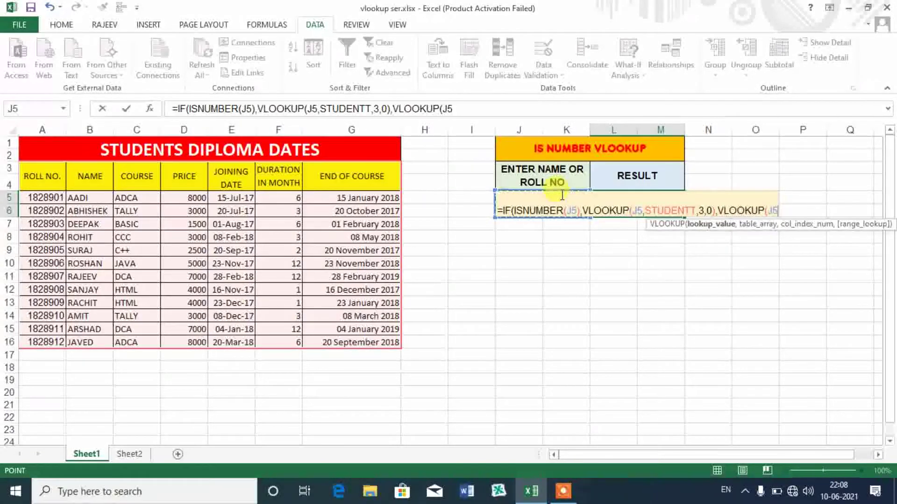
type(",")
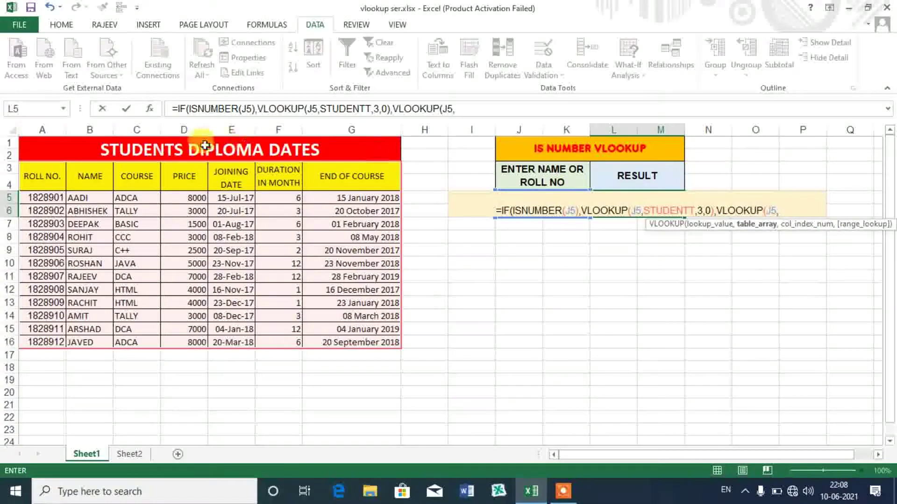
left_click_drag(88, 175, 349, 344)
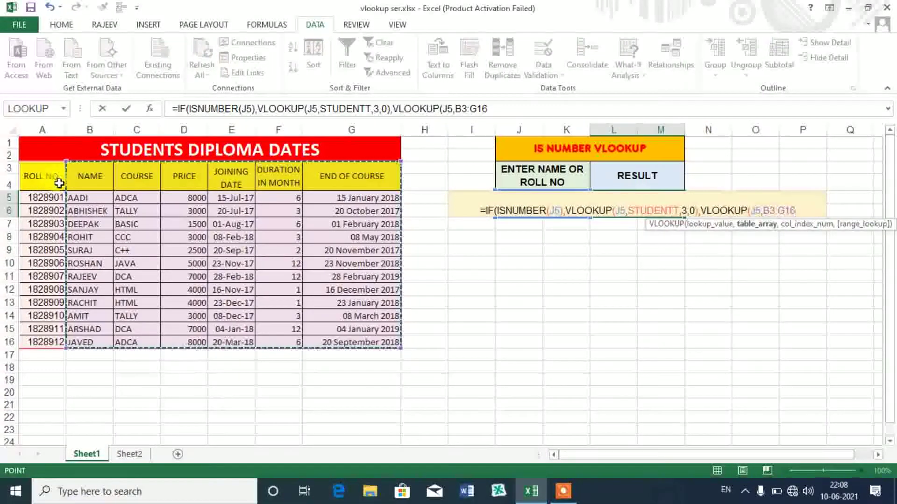
type(",")
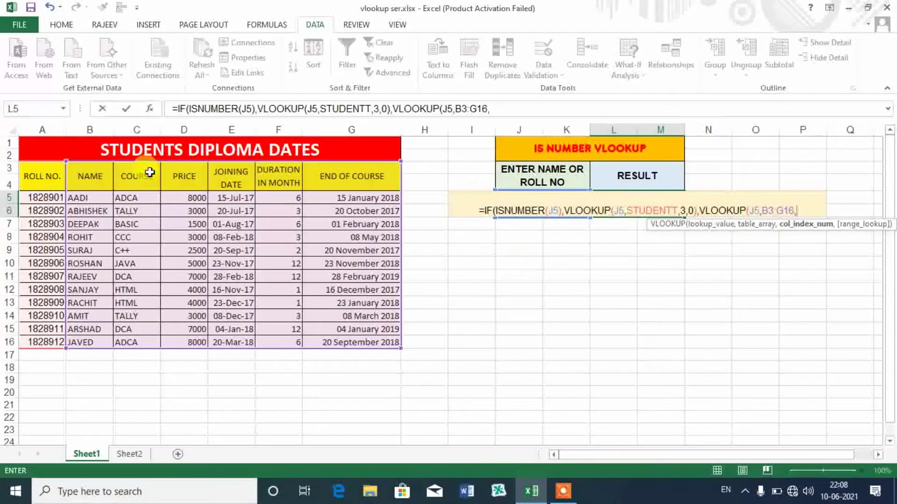
type("2")
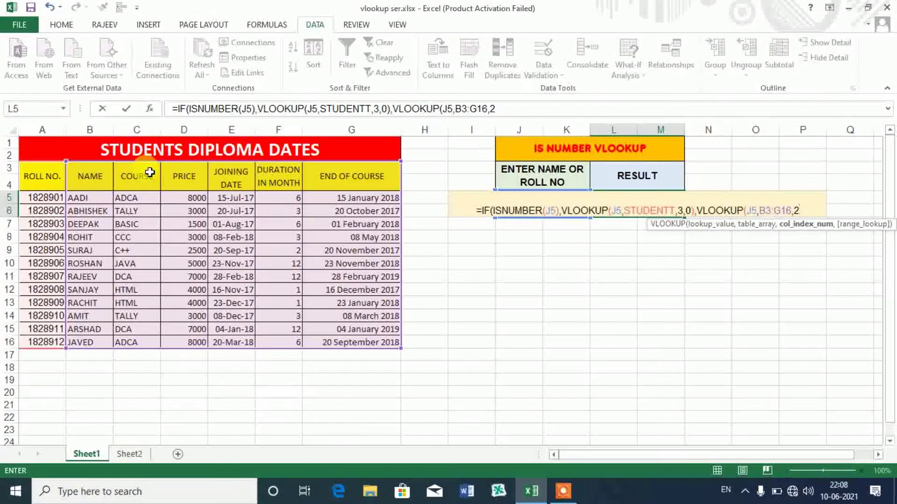
type(",0")
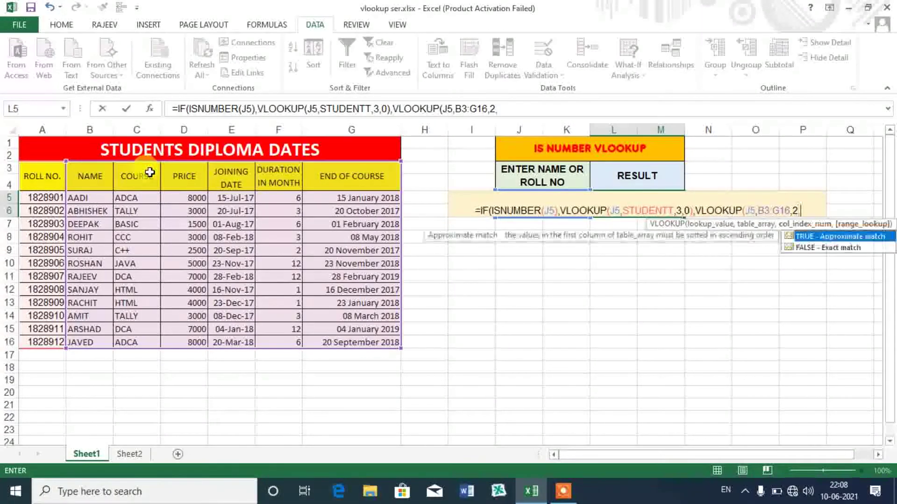
type(")")
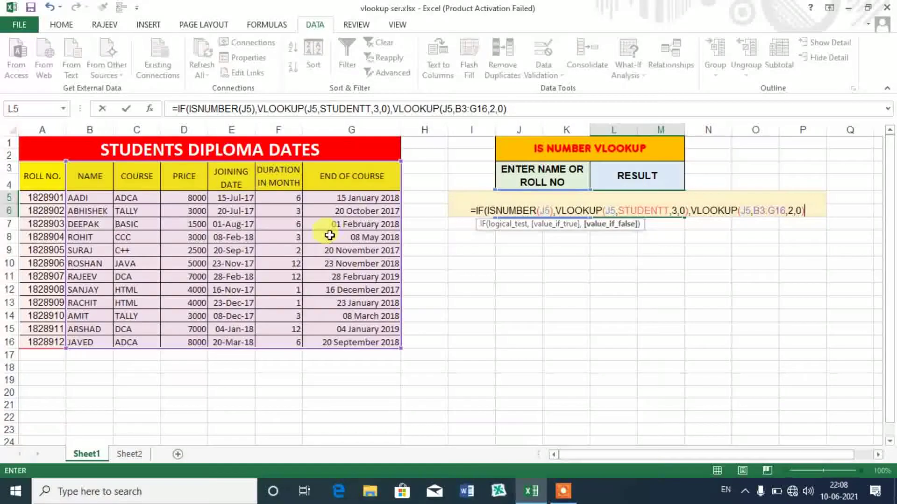
key("Return")
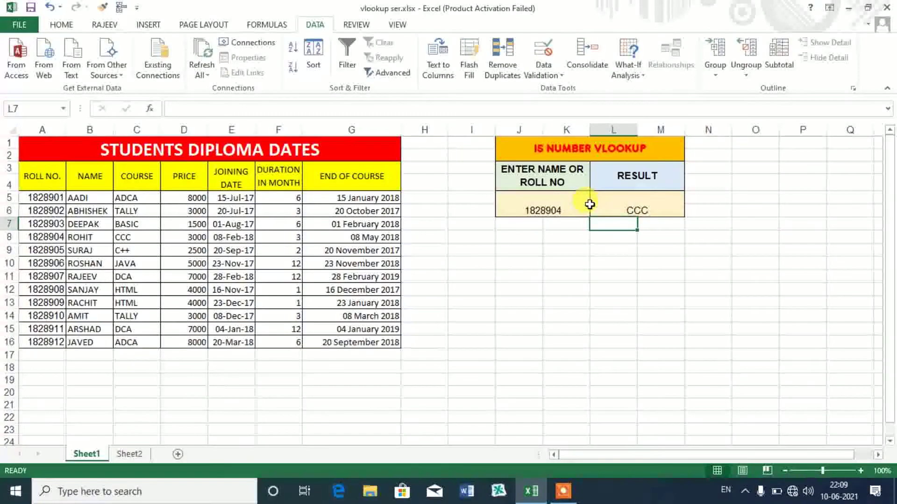
- Test the lookup by entering the student names AADI and then AMIT in J5
left_click(579, 204)
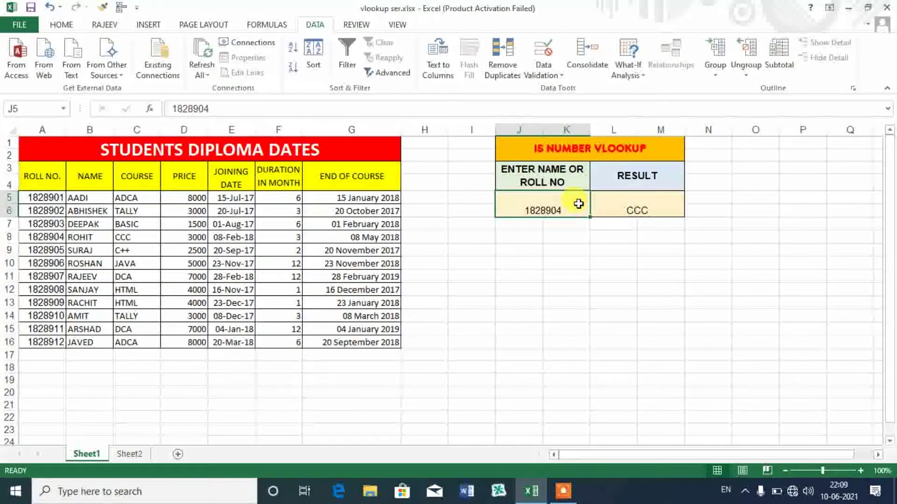
type("AADI")
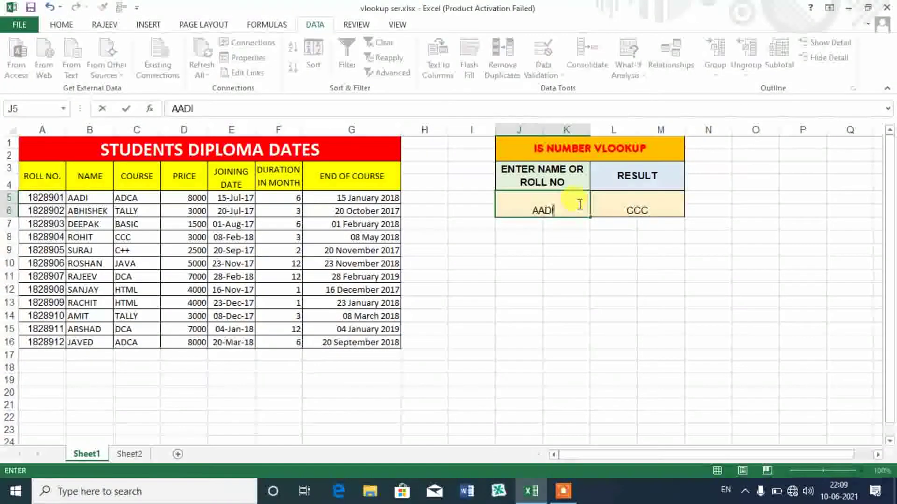
key("Return")
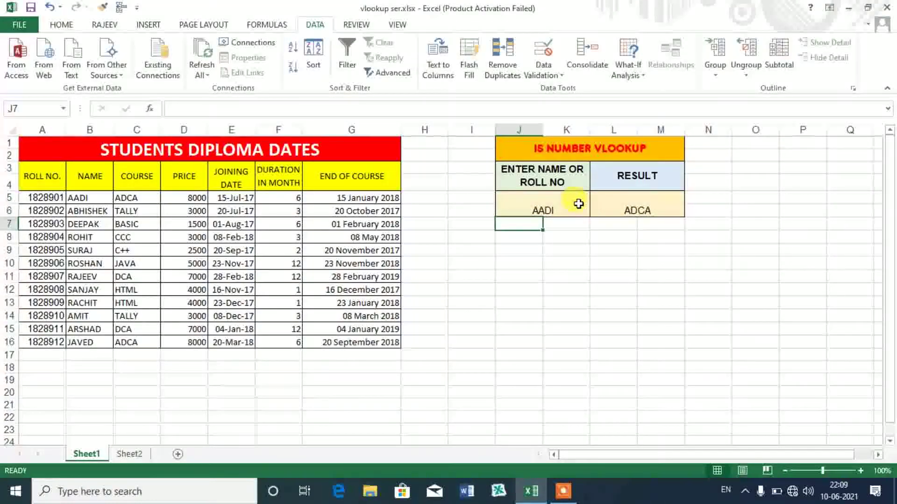
left_click(125, 198)
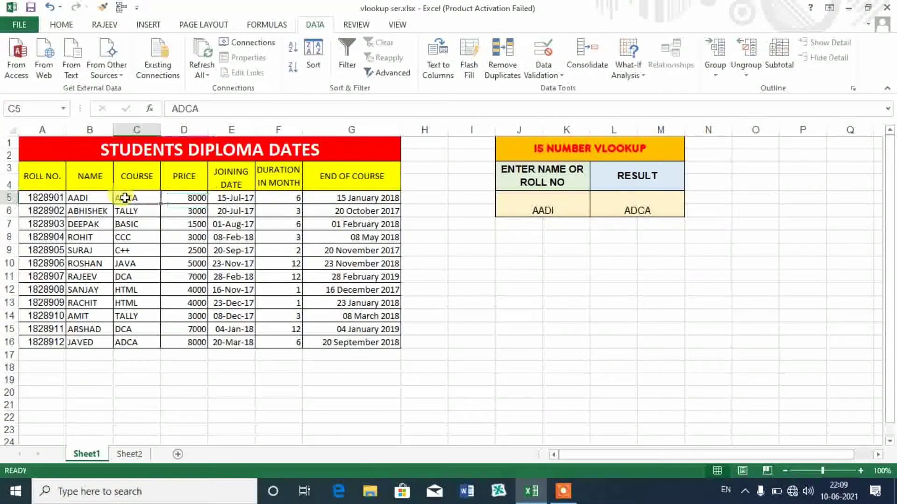
left_click(528, 204)
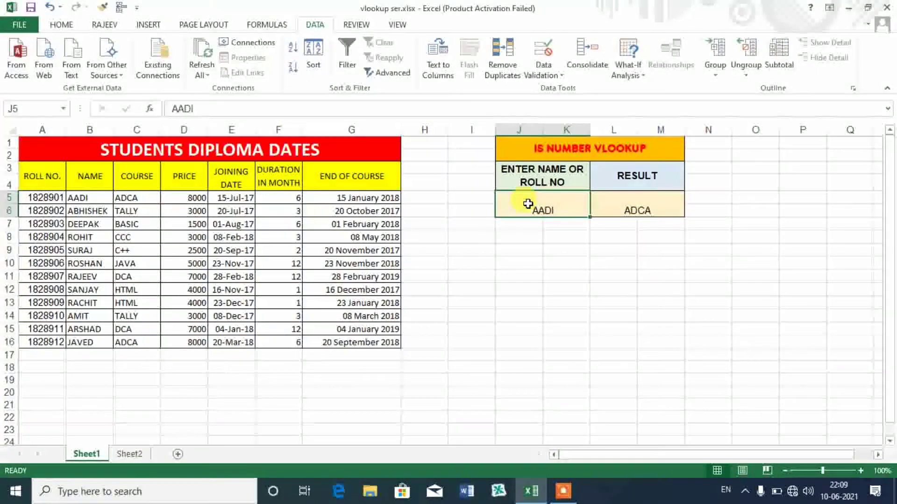
type("AMIT")
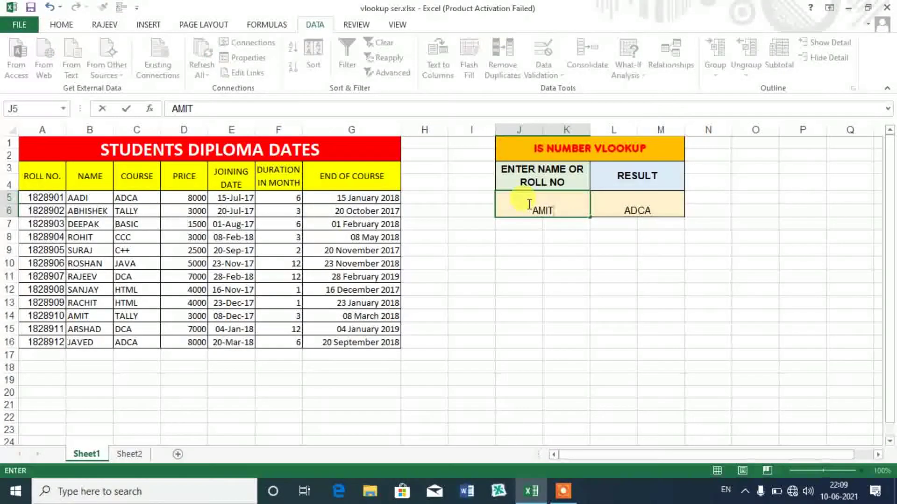
key("Return")
left_click(566, 193)
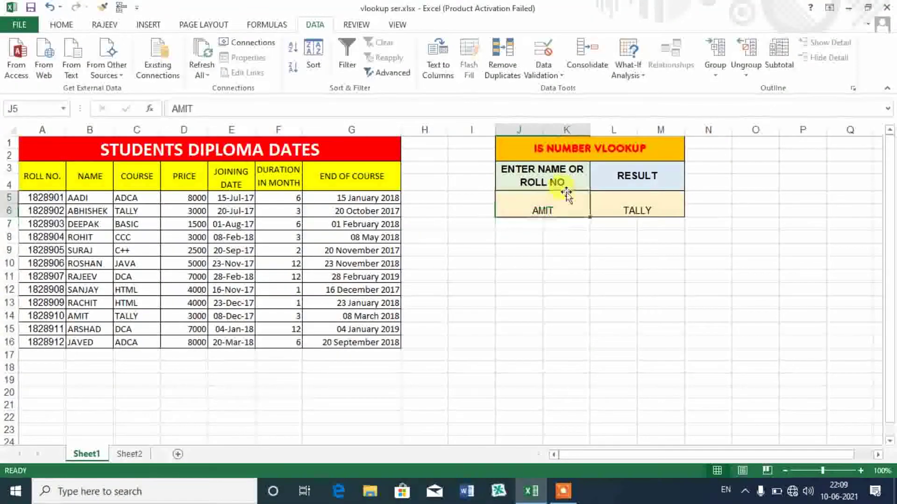
left_click(39, 312)
key("ctrl+c")
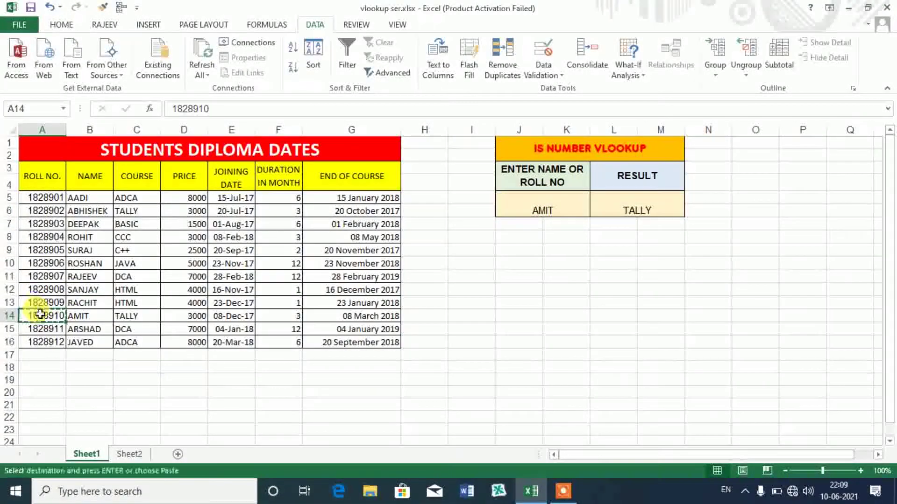
left_click(525, 201)
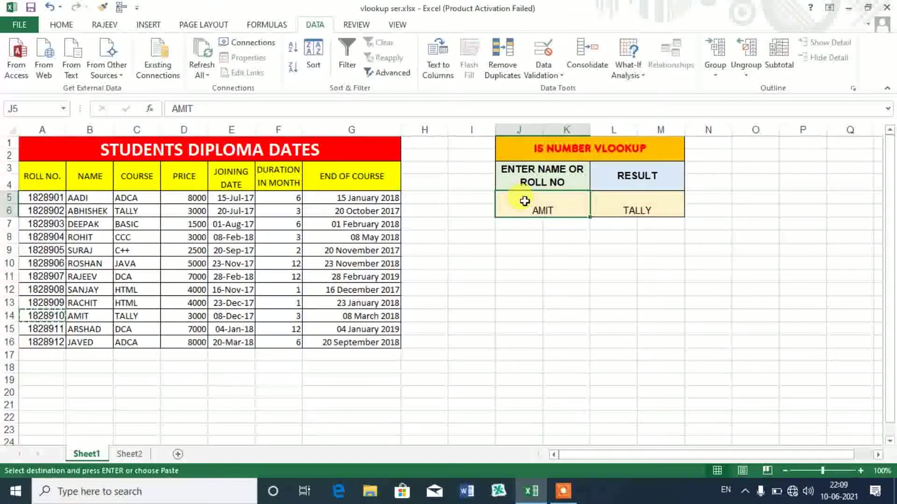
key("ctrl+v")
left_click(628, 316)
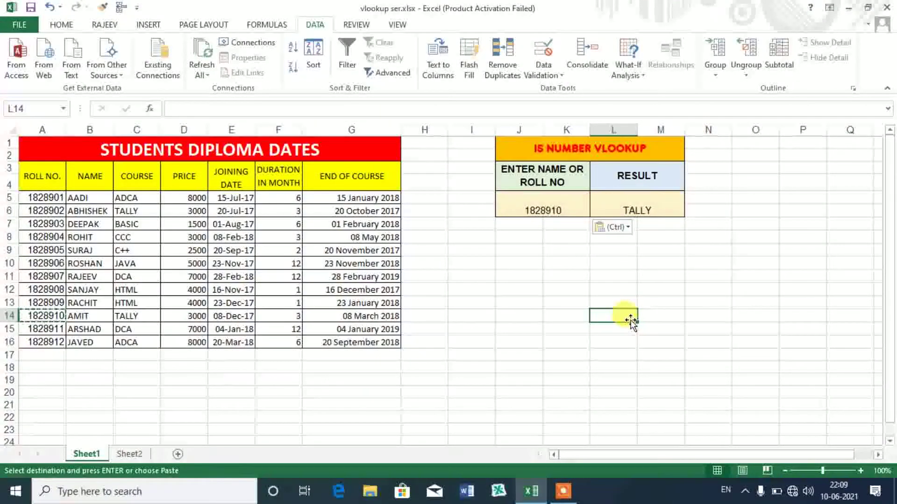
left_click(638, 204)
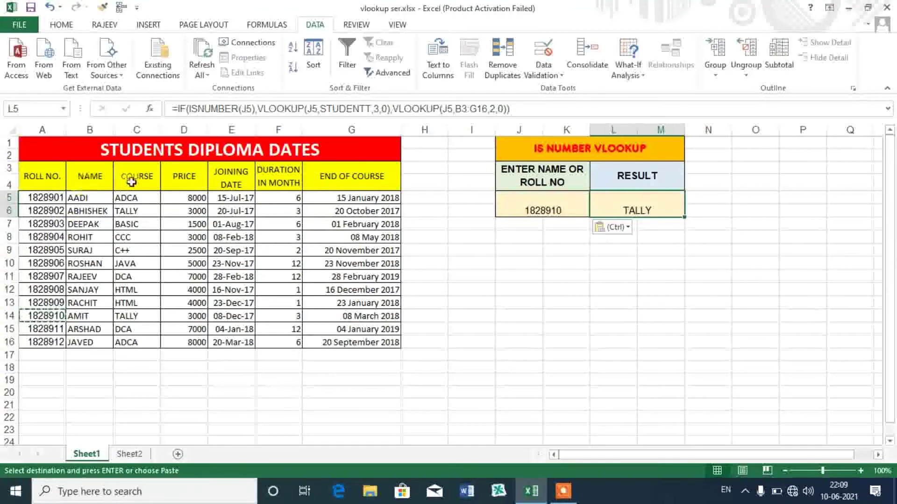
- Change L5's VLOOKUP column indexes from 3 and 2 to 6 and 5, returning duration 3
left_click(378, 110)
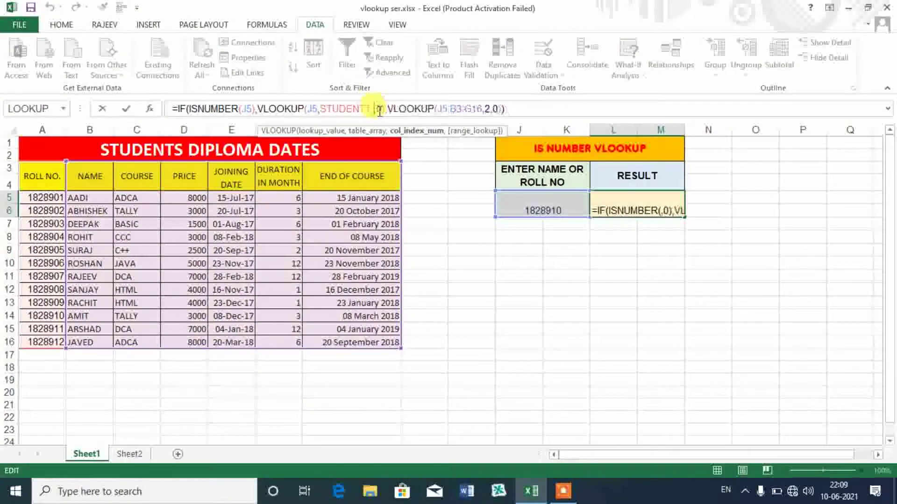
key("Delete")
type("6")
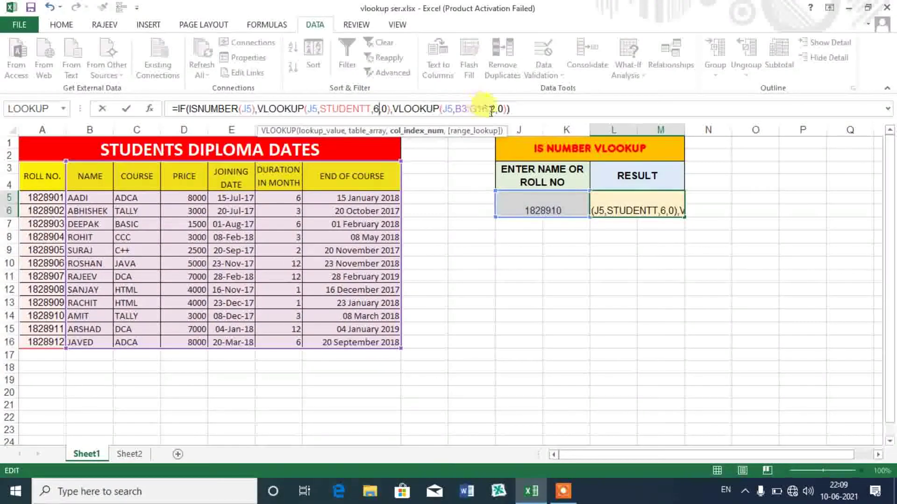
left_click(495, 110)
key("Delete")
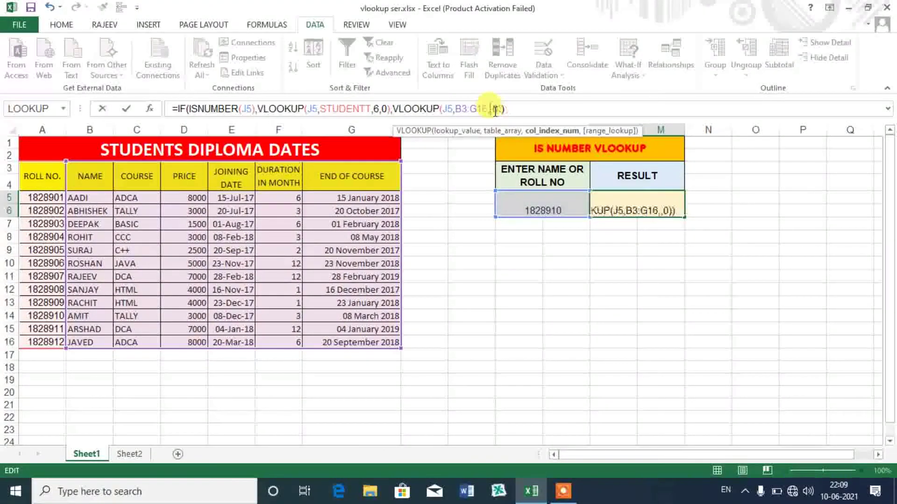
type("5")
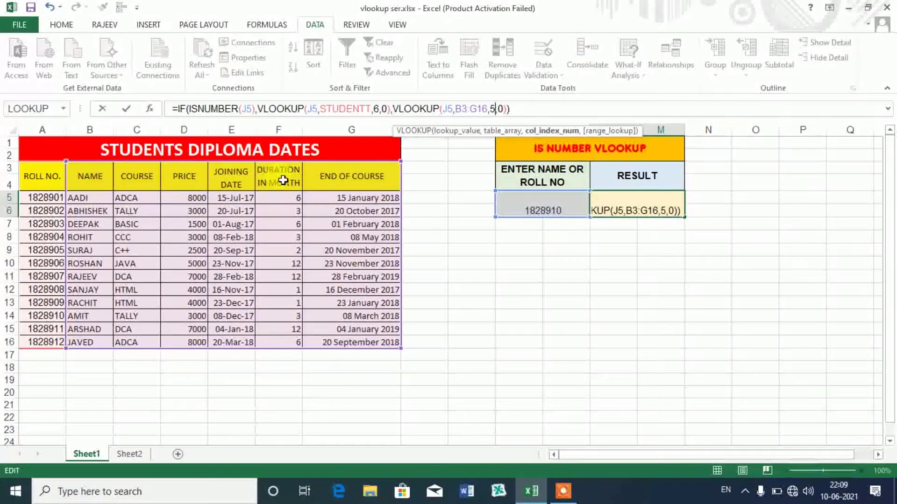
key("Return")
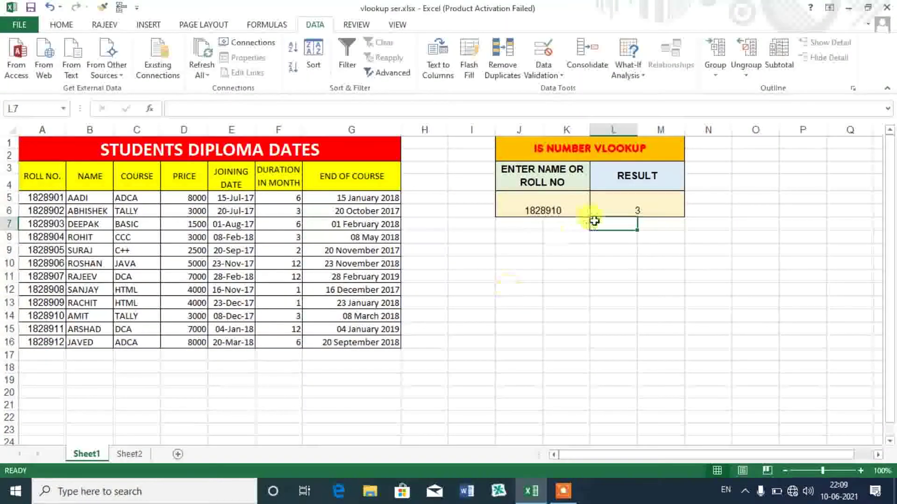
left_click(543, 201)
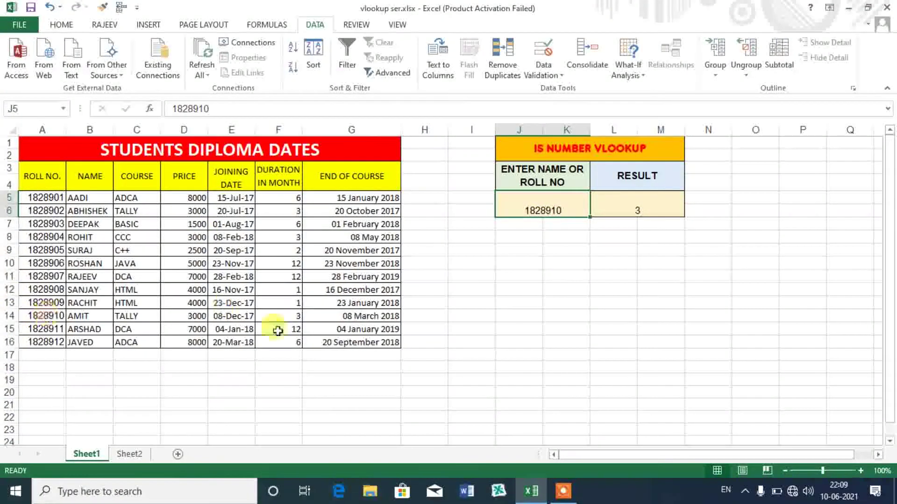
left_click(285, 314)
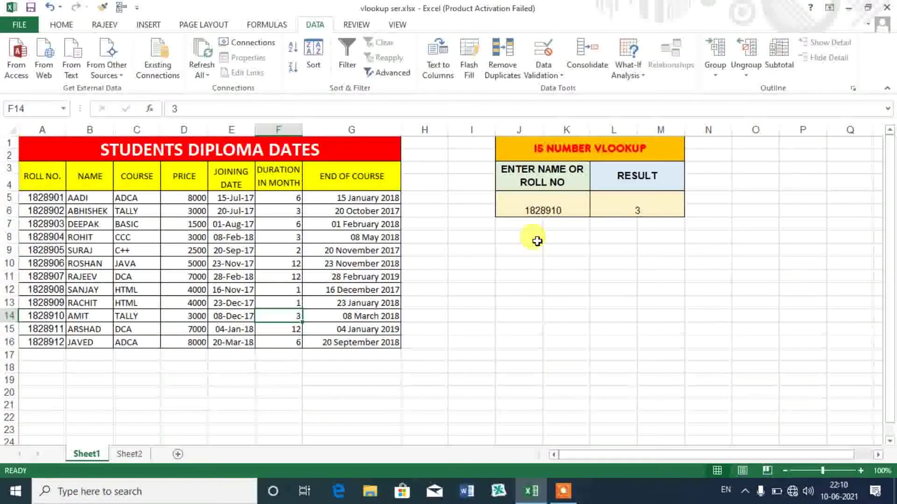
left_click(621, 208)
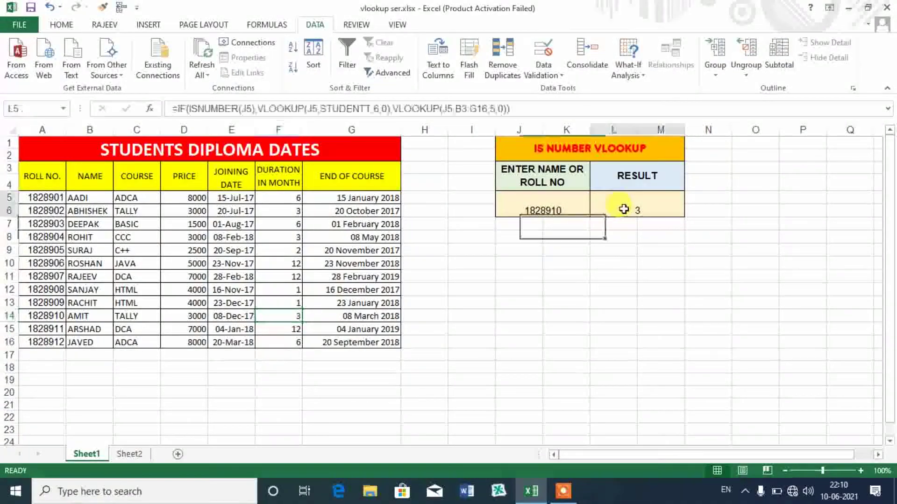
left_click(249, 109)
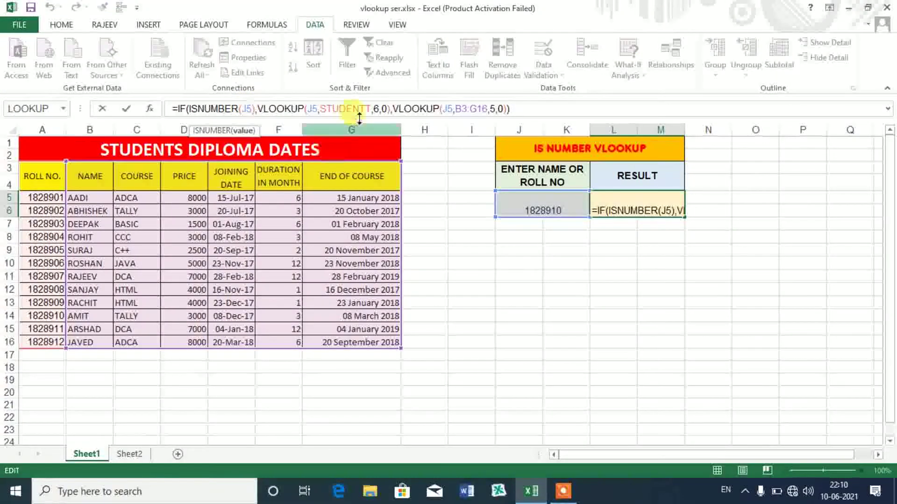
left_click(378, 109)
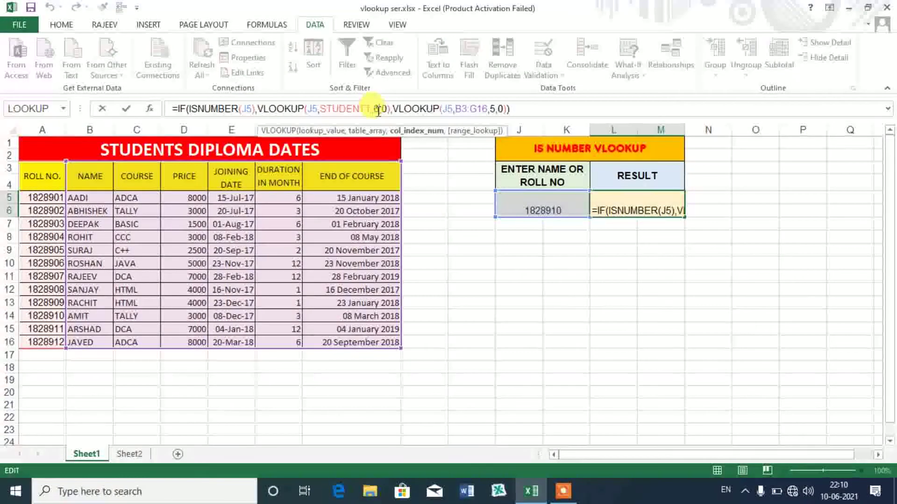
key("BackSpace")
type("2")
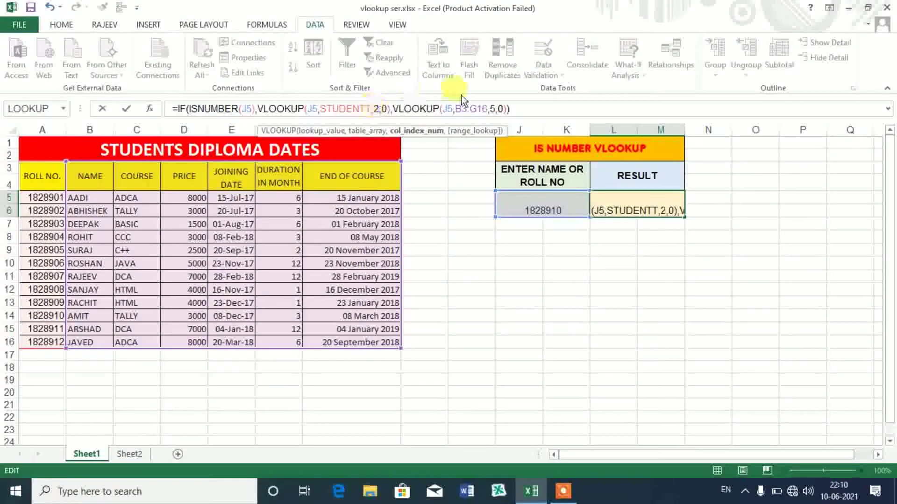
left_click(494, 109)
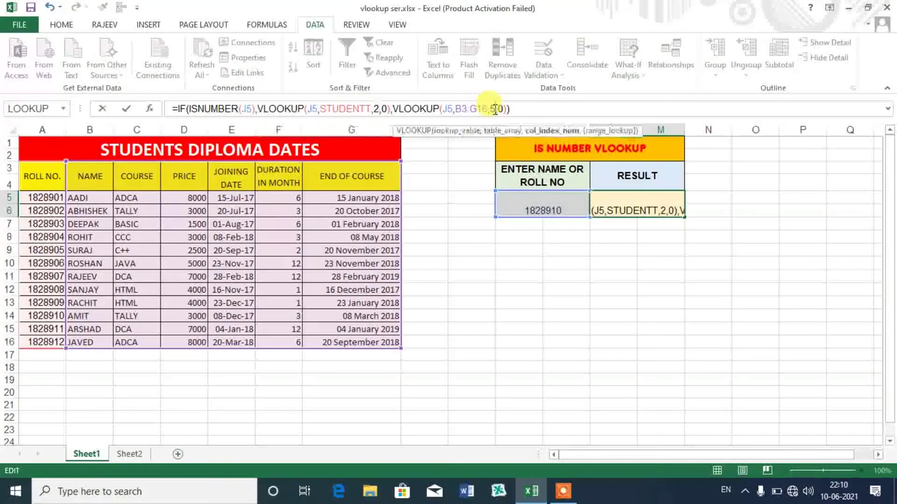
key("BackSpace")
type("1")
key("Return")
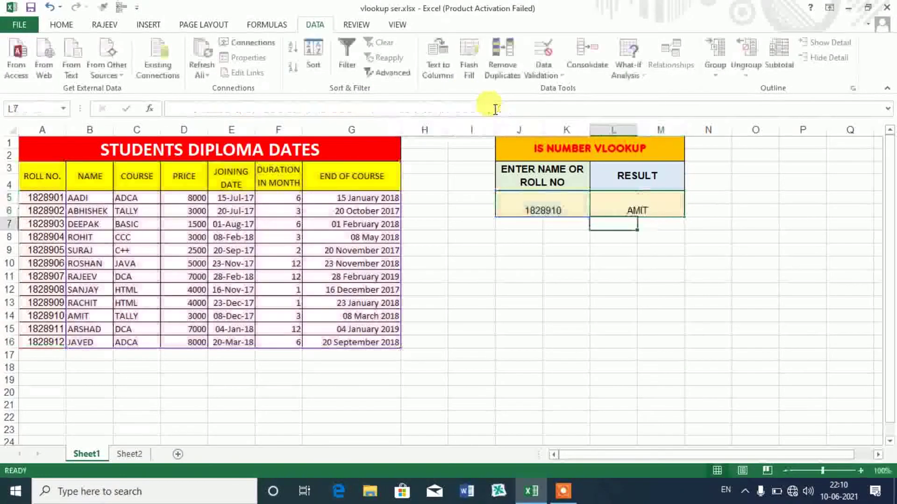
left_click(565, 198)
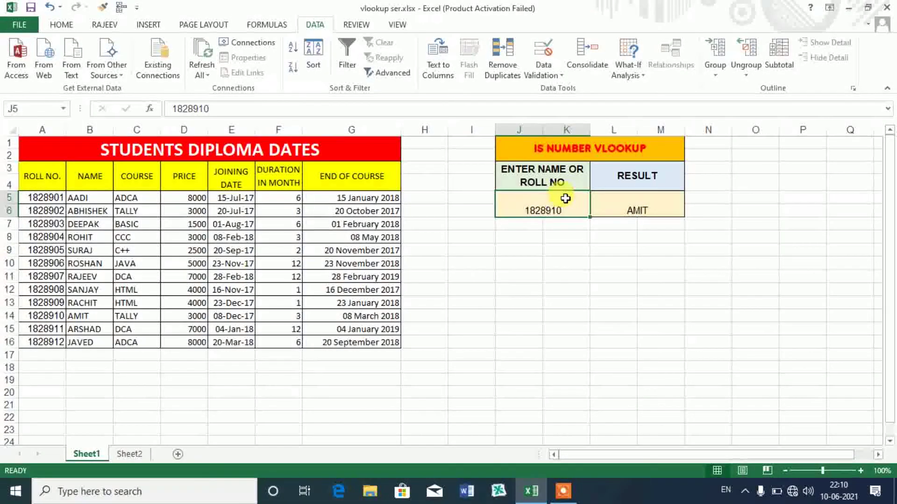
- Enter a student's name in J5 as the lookup value so L5 returns that same name
type("RA")
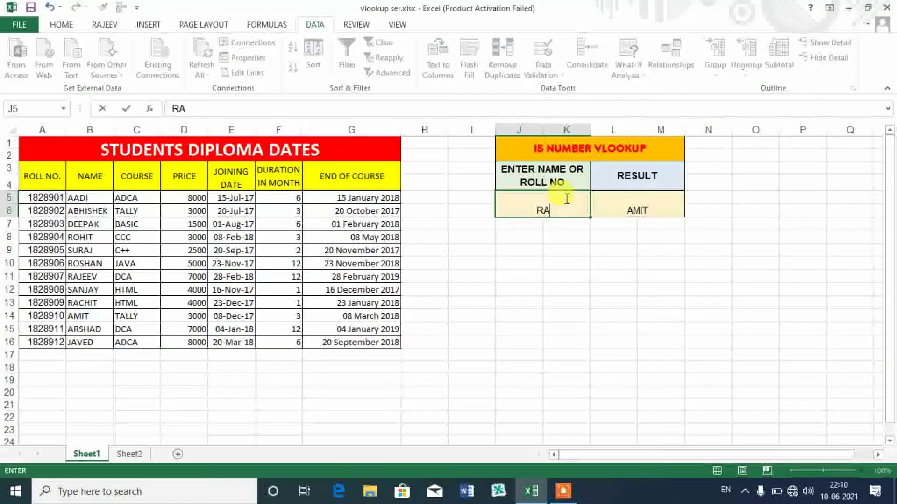
type("CHIT")
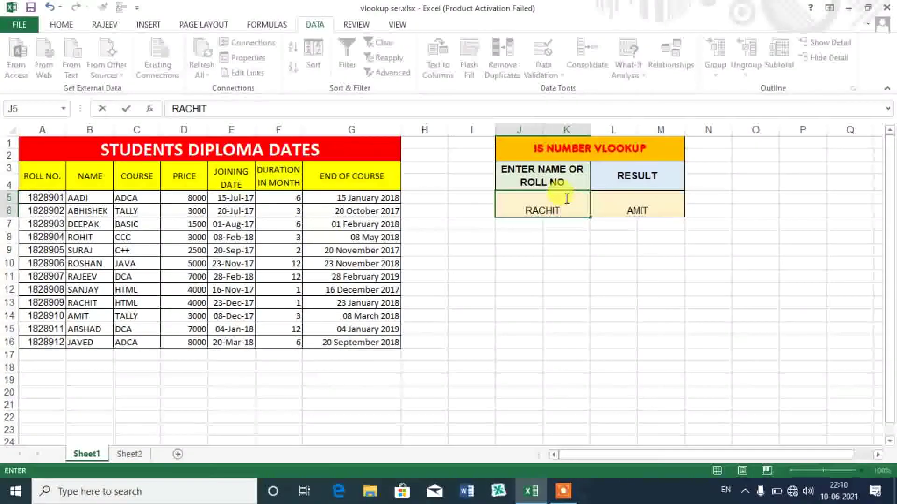
key("Return")
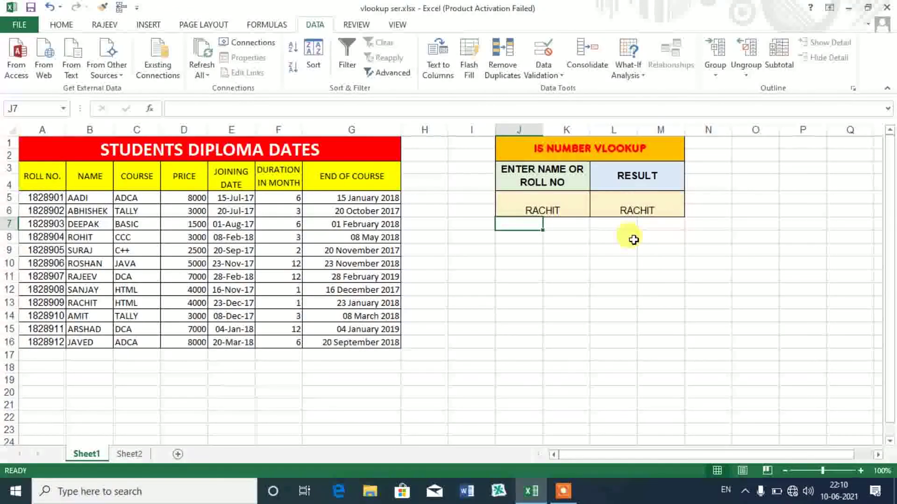
left_click(575, 495)
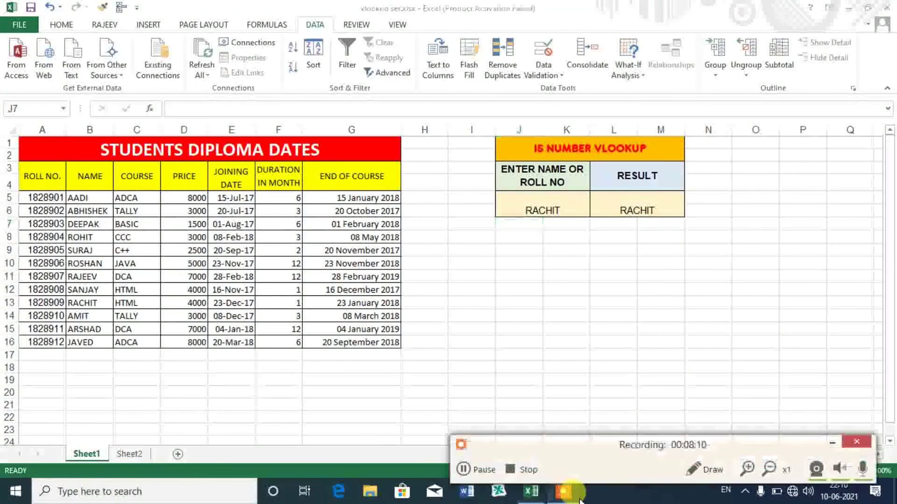
left_click(524, 470)
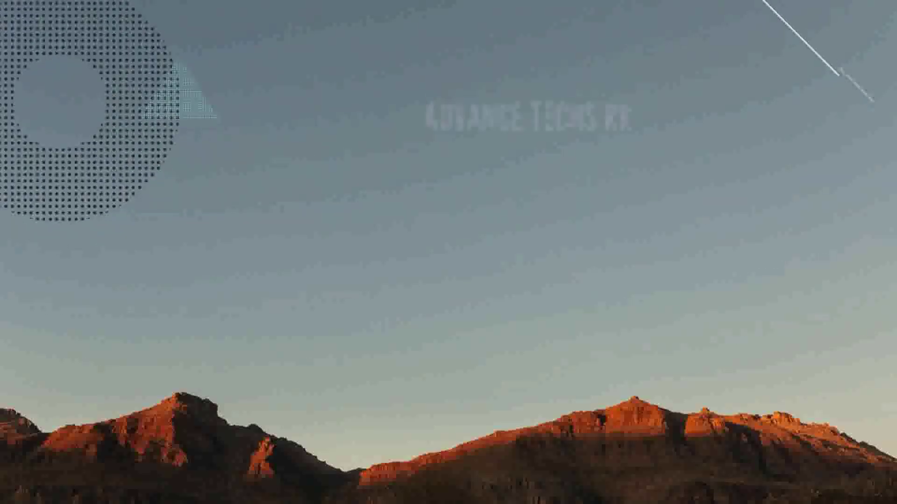